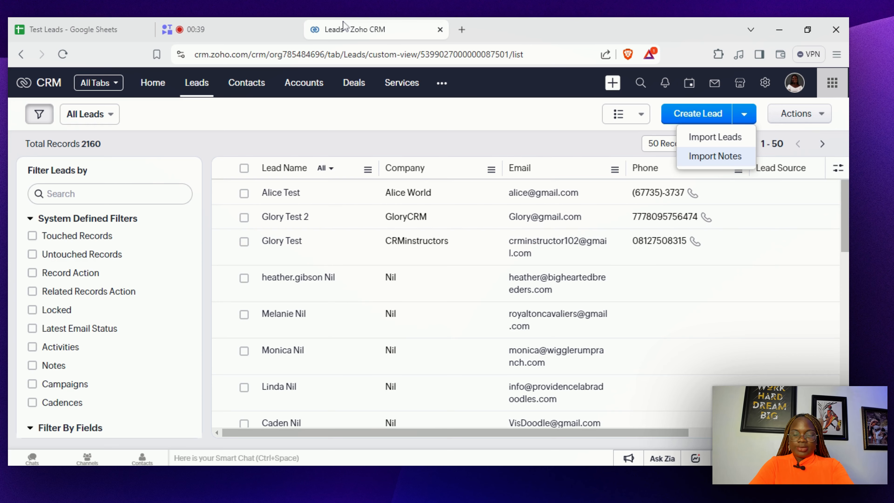
Open the field listing of the Leads module from the Modules and Fields setup.
click(110, 25)
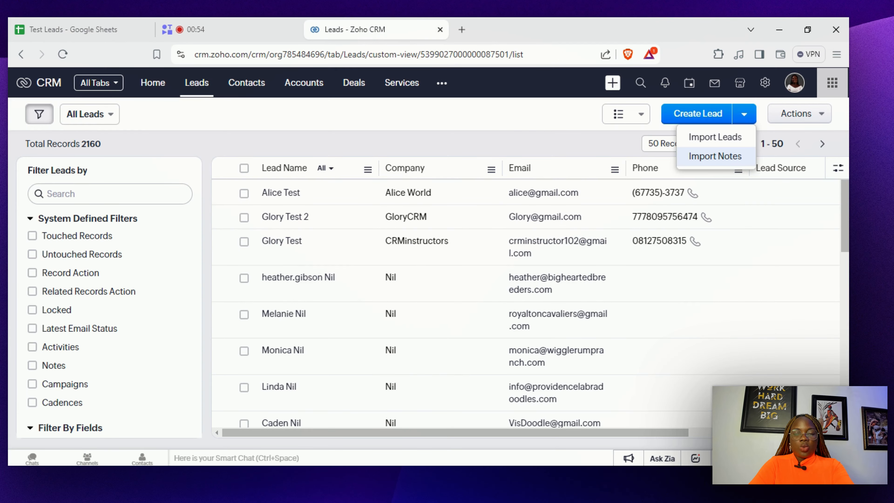
click(767, 88)
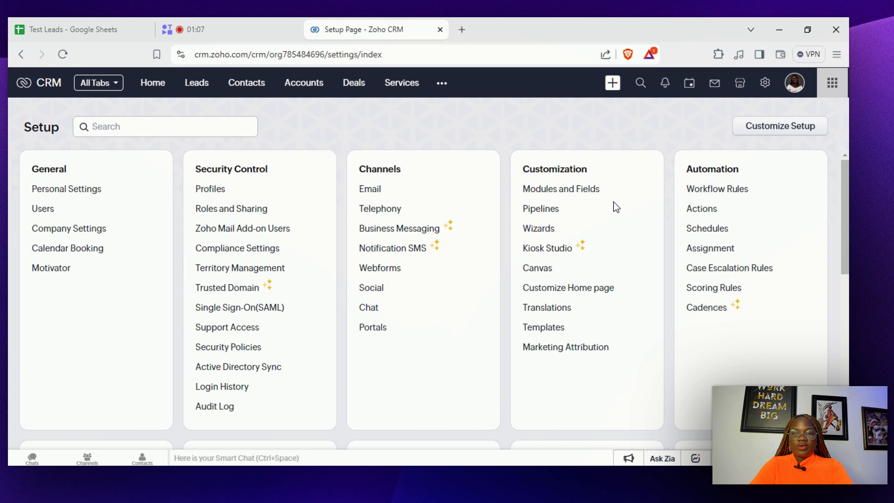
click(554, 189)
mouse_move(240, 231)
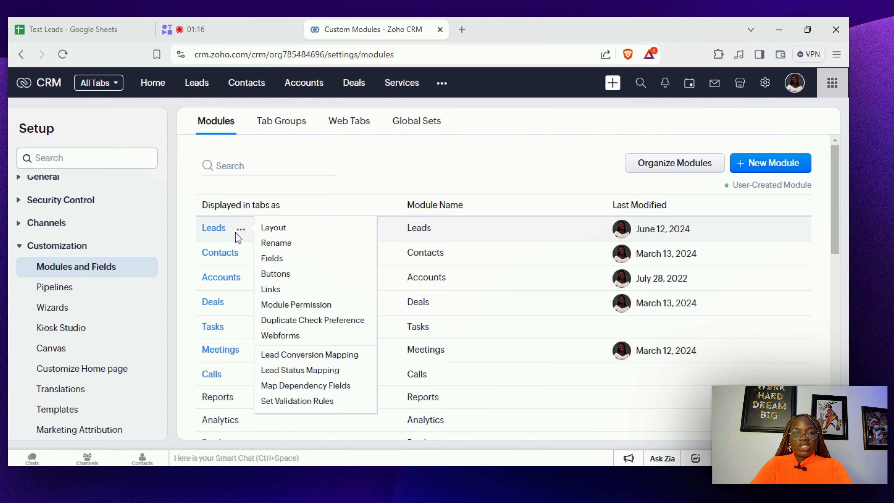
click(271, 259)
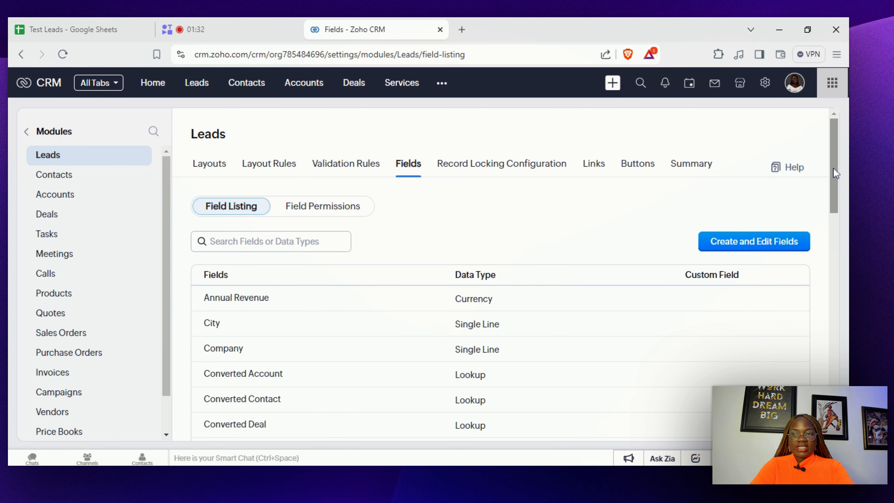
Compare the Leads module's fields and data types with the column headers of the Test Leads spreadsheet.
drag(833, 169, 839, 194)
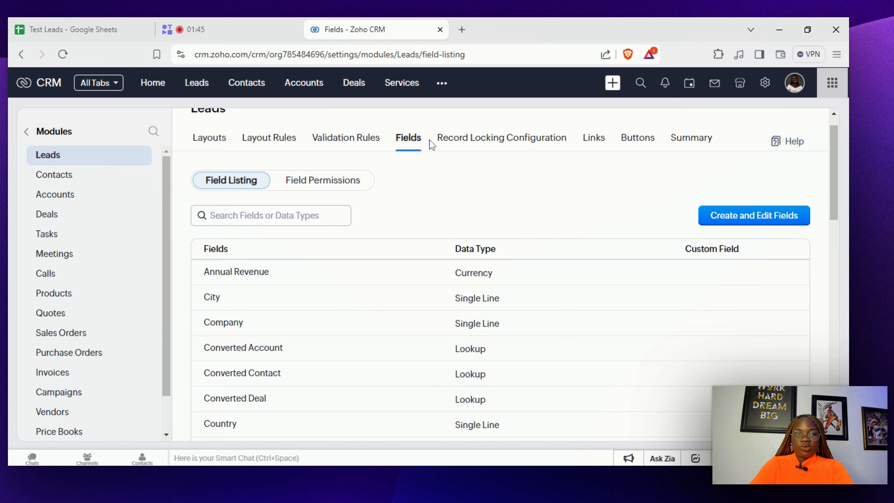
click(81, 31)
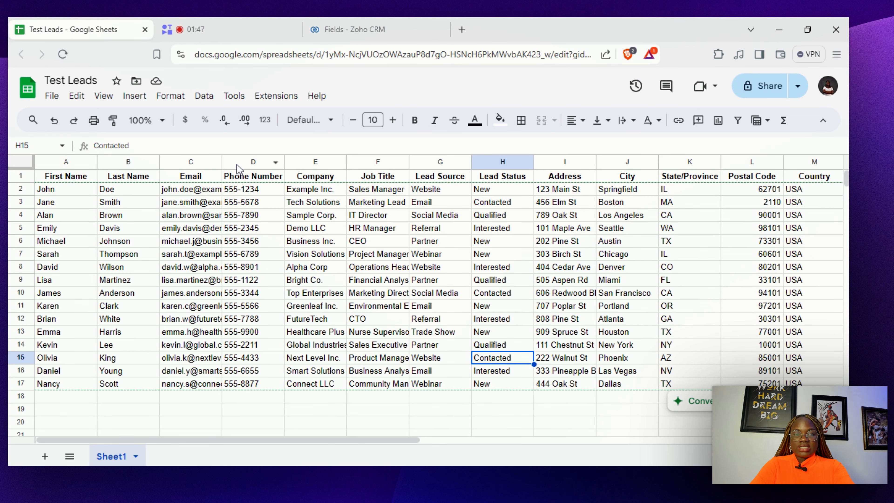
click(331, 29)
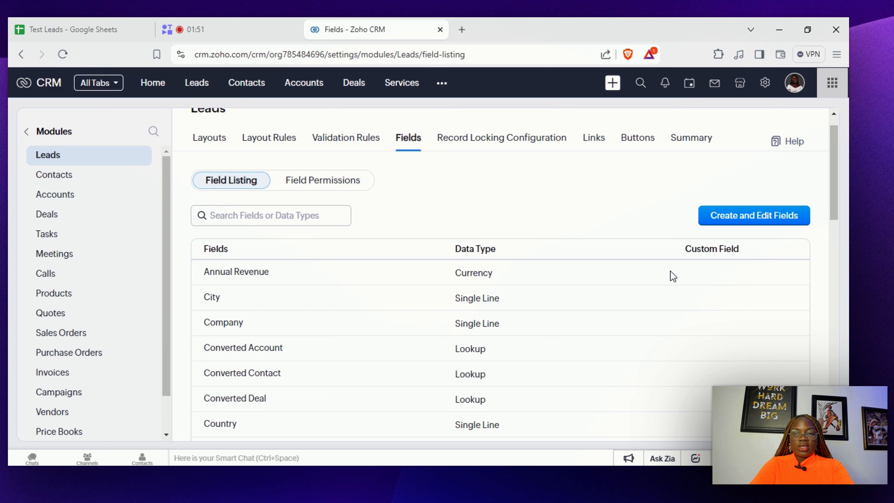
drag(835, 198, 836, 315)
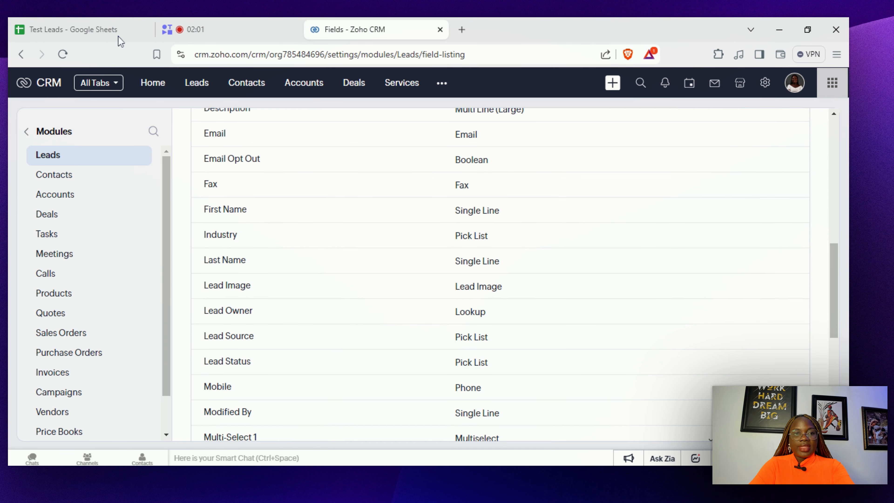
click(88, 28)
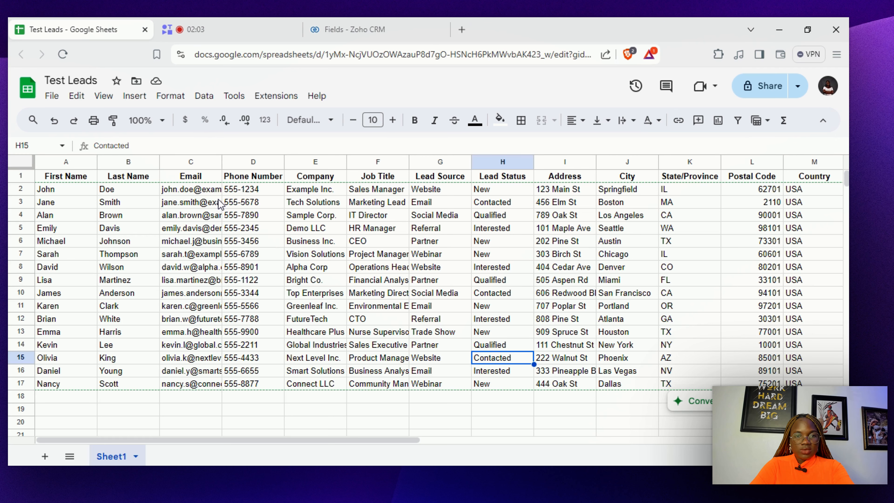
click(389, 24)
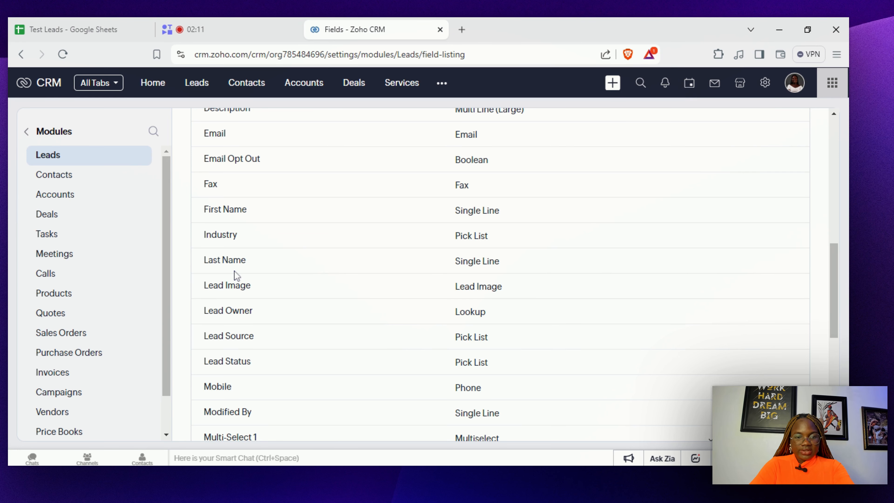
scroll(500, 268, down, 8)
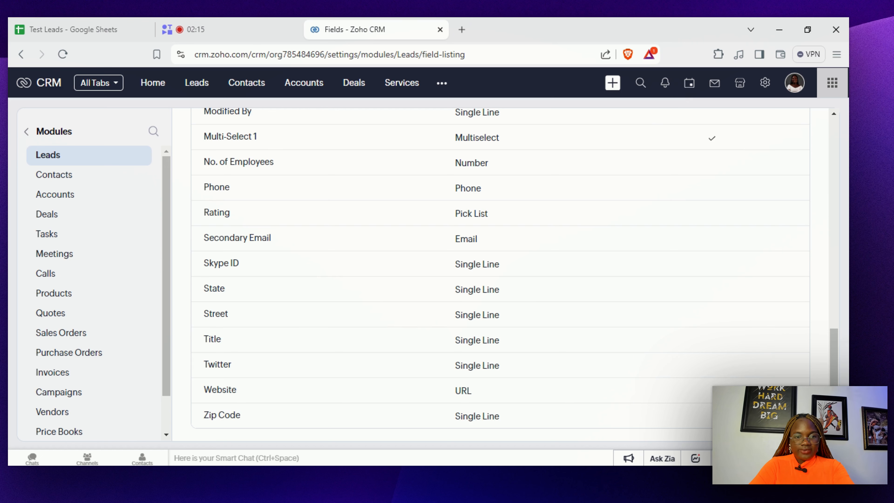
scroll(500, 268, up, 10)
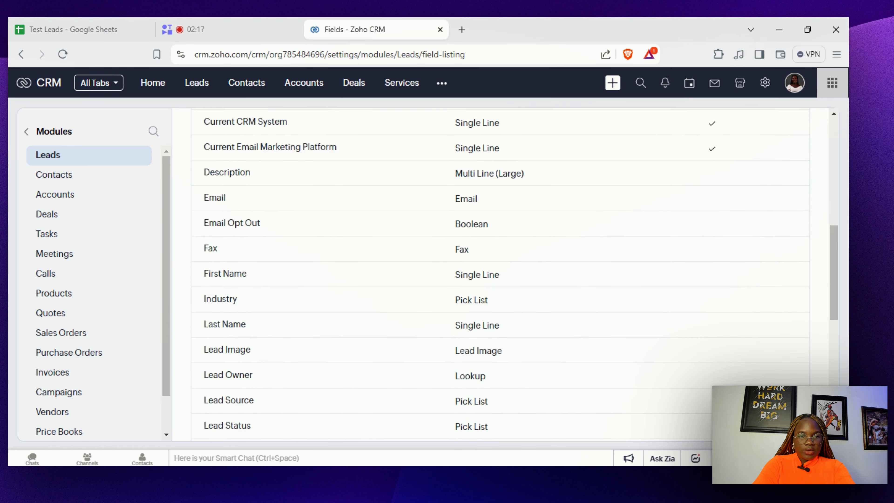
scroll(500, 268, down, 1)
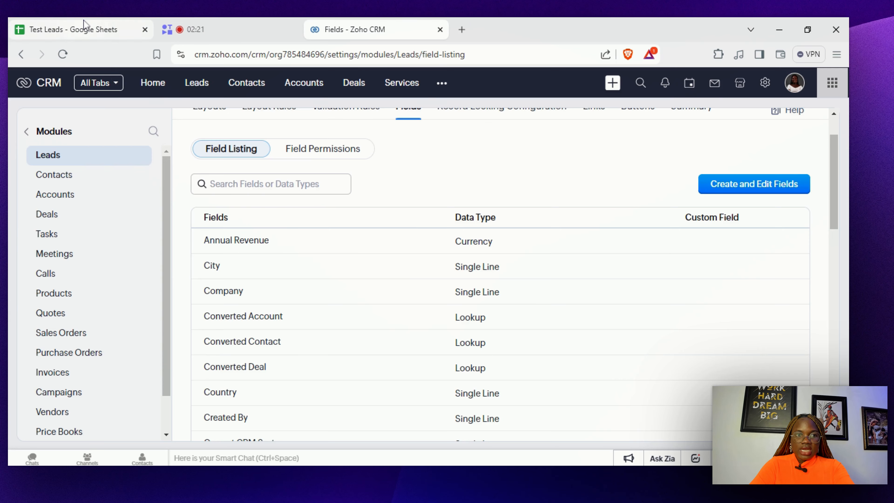
click(84, 28)
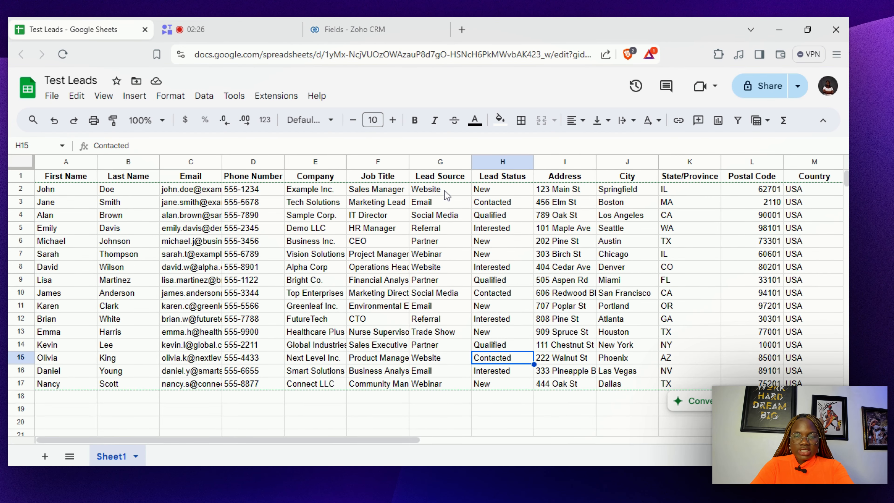
click(353, 20)
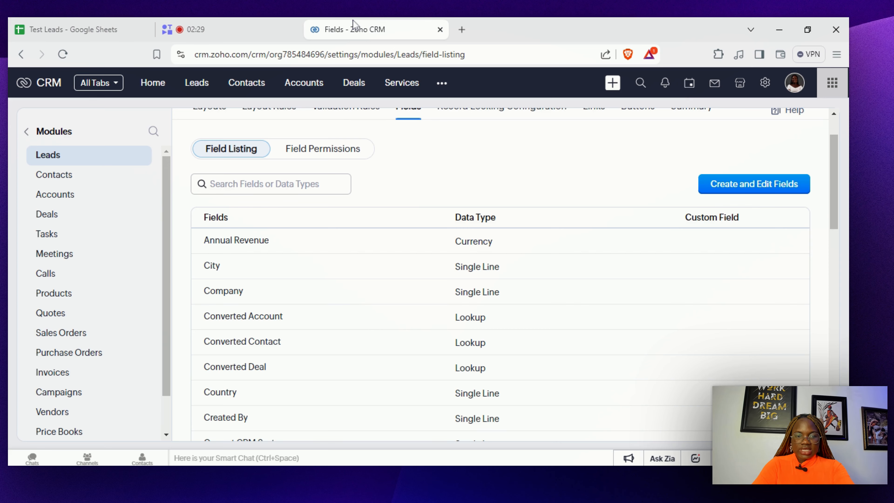
scroll(500, 275, down, 15)
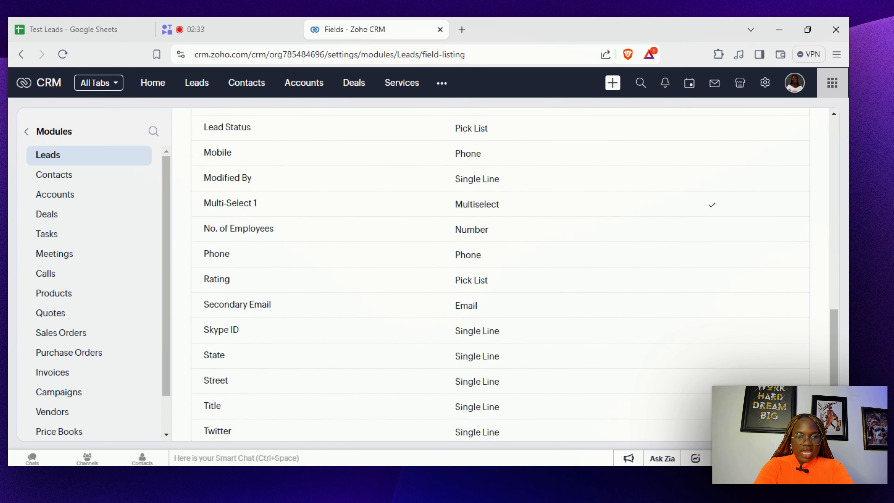
scroll(500, 274, up, 5)
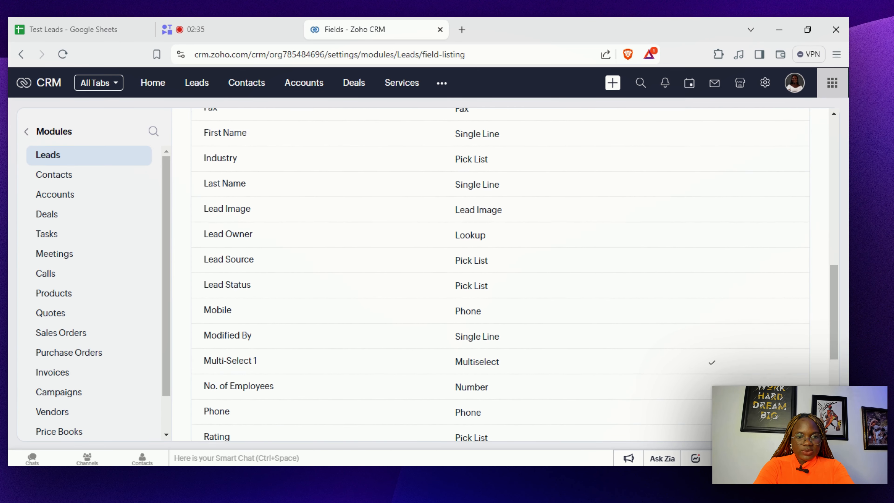
scroll(500, 275, up, 2)
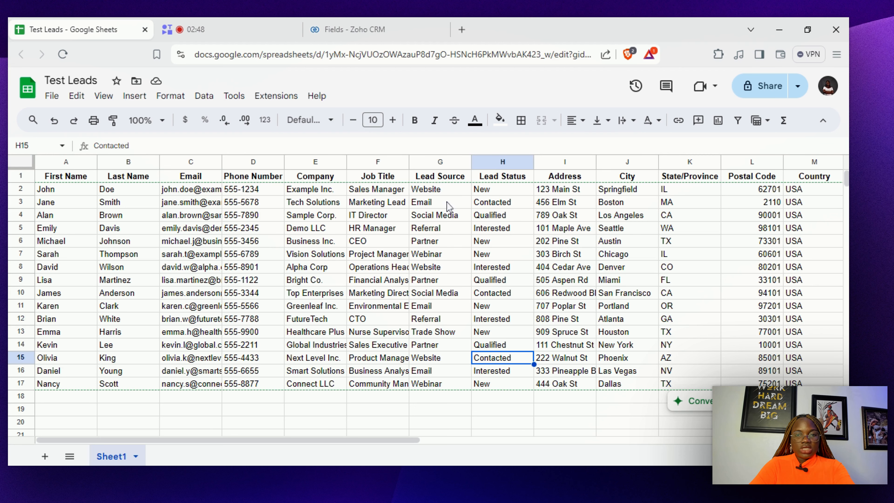
click(409, 27)
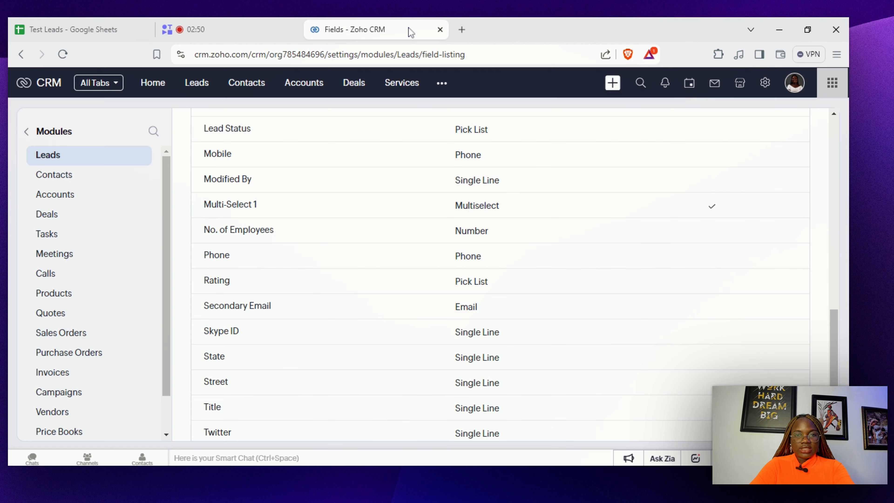
scroll(831, 255, up, 8)
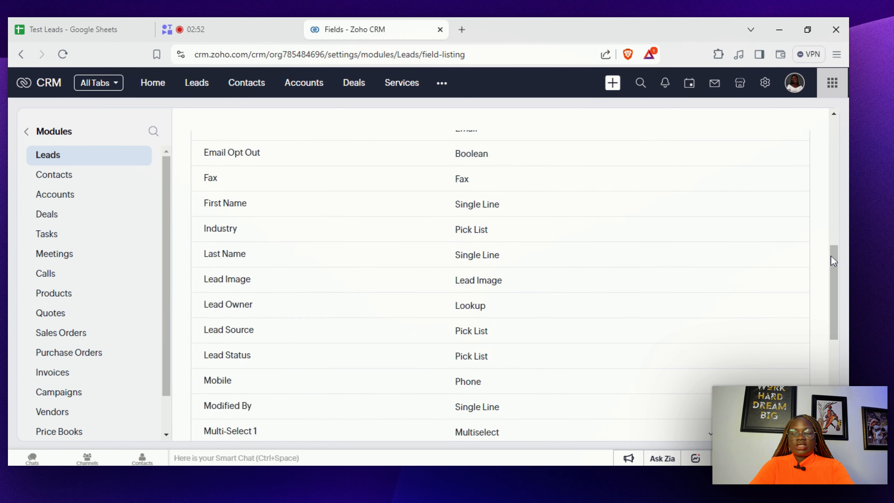
click(835, 204)
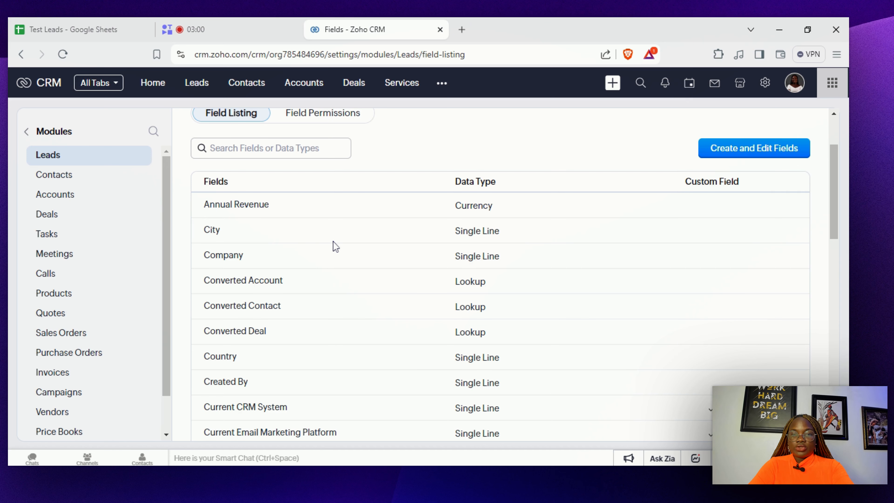
Open the Standard Leads layout for editing and add a single-line field named Job Title below Lead Source.
click(744, 156)
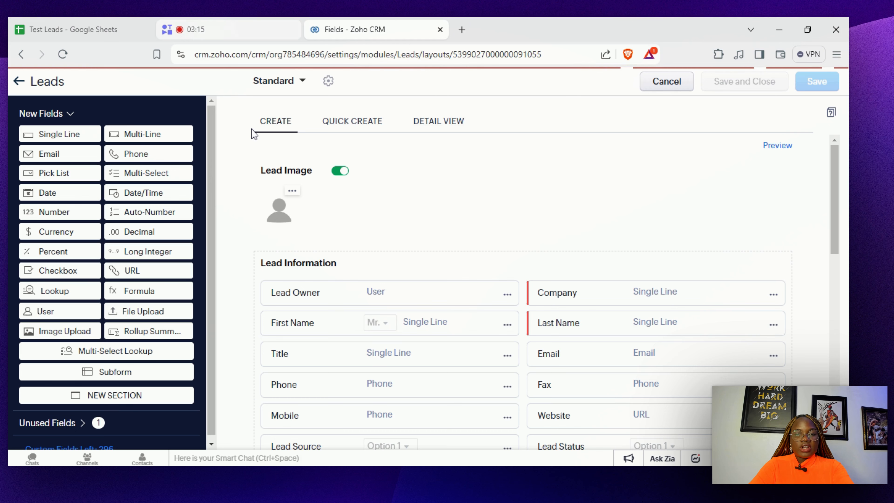
click(113, 28)
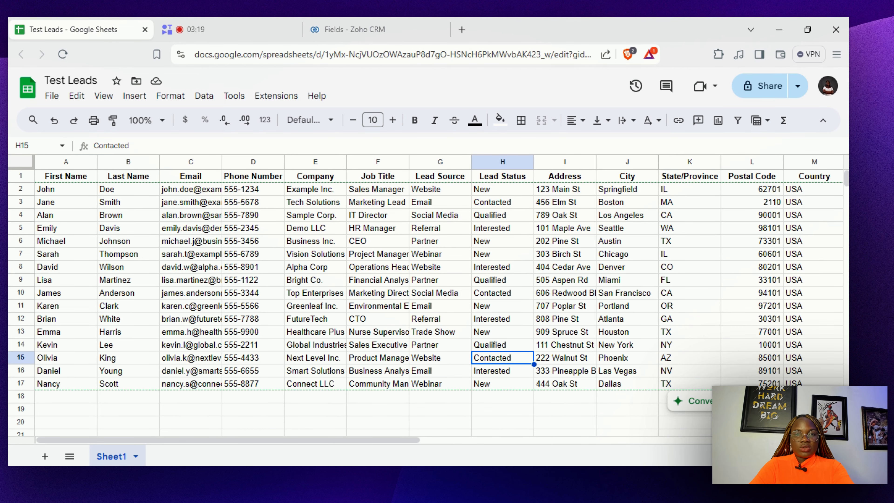
click(351, 24)
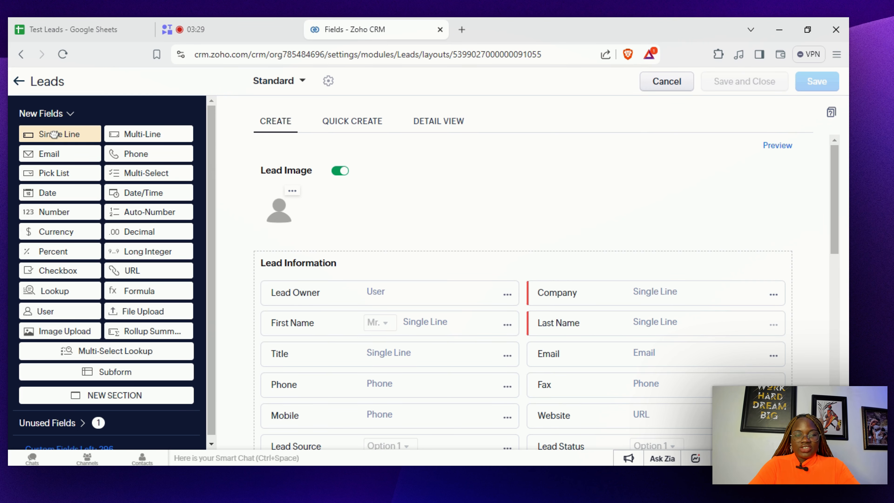
drag(54, 135, 295, 184)
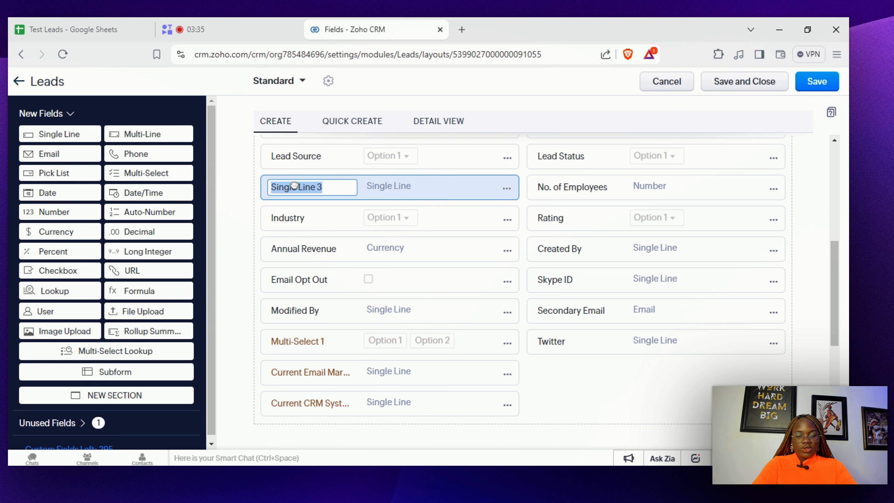
text(J)
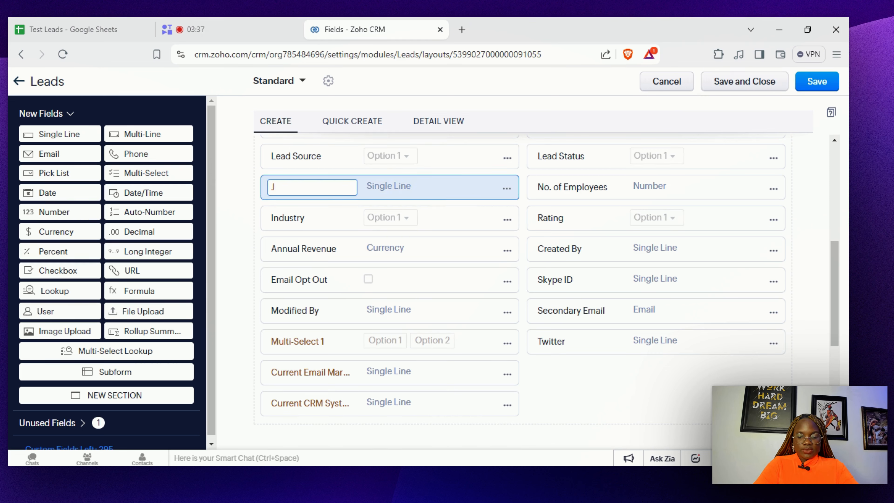
text(ob Title)
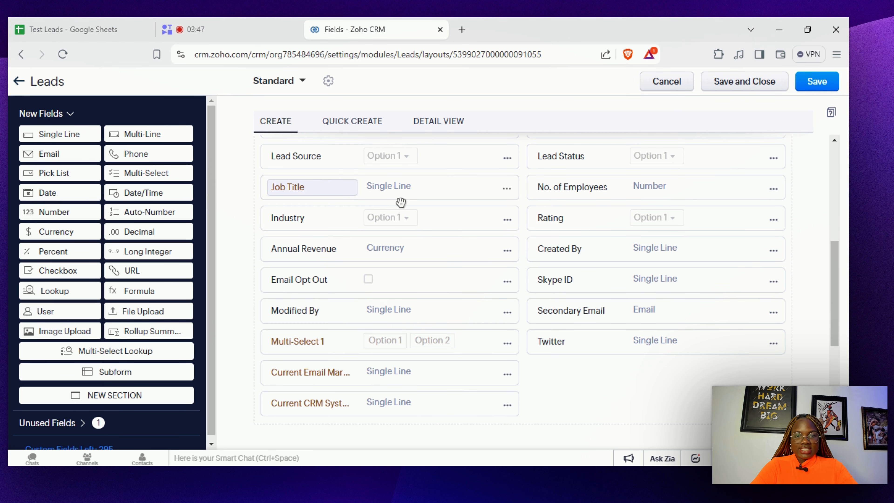
Recheck the Test Leads columns and open the properties of the Lead Source pick list field for editing.
click(53, 20)
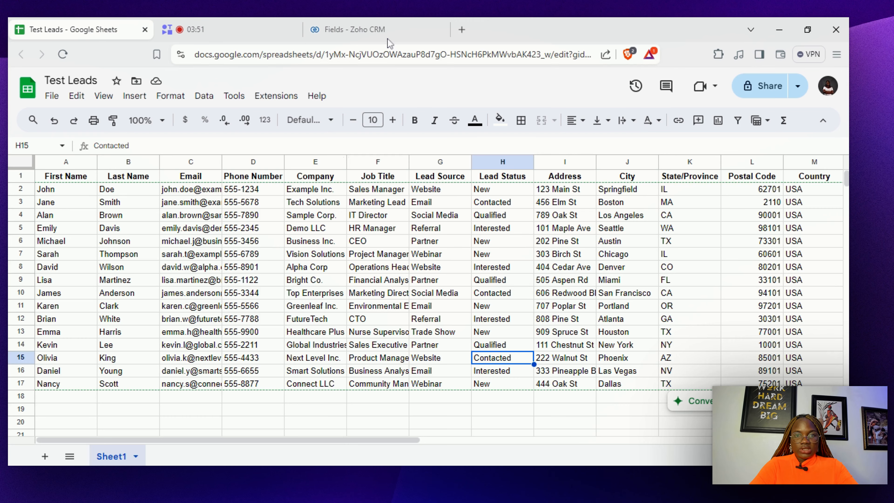
click(391, 26)
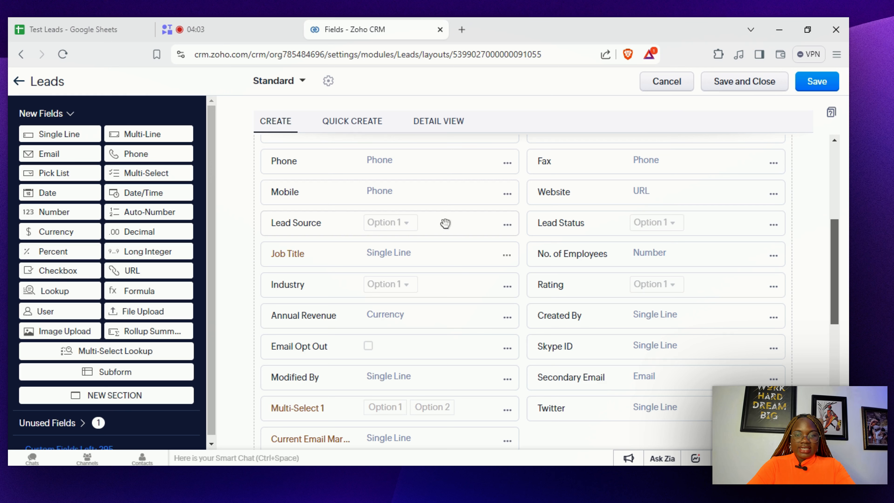
click(507, 225)
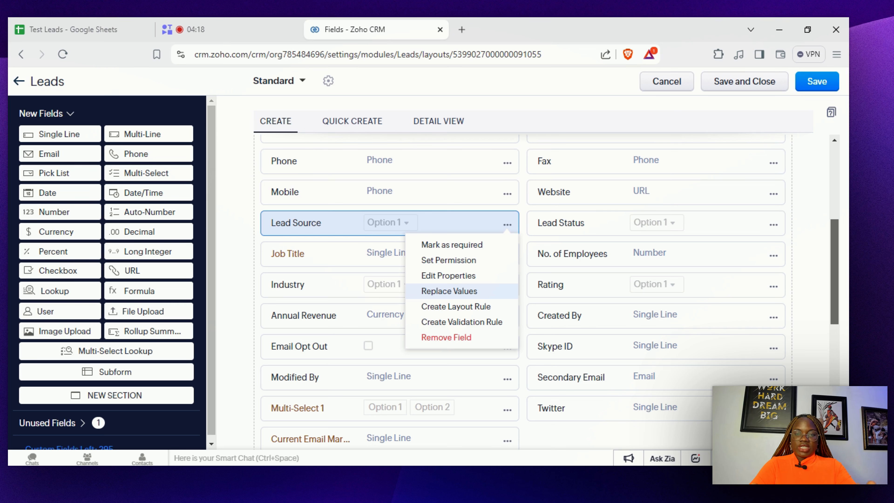
click(463, 281)
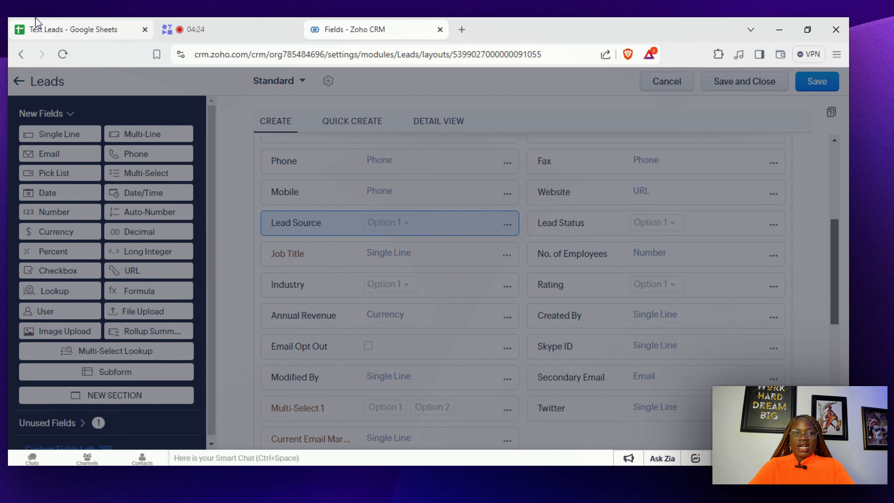
Compare the Lead Source pick list options with the Lead Source values in the Test Leads spreadsheet.
click(40, 28)
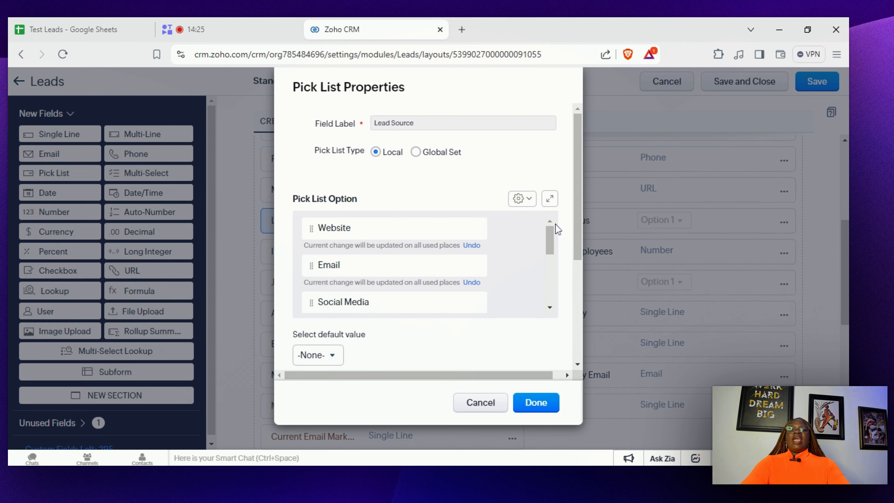
mouse_move(516, 305)
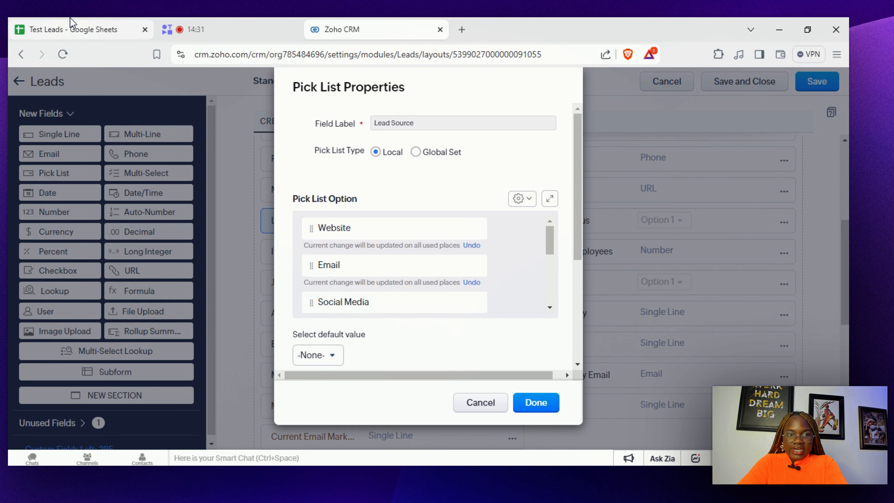
click(74, 29)
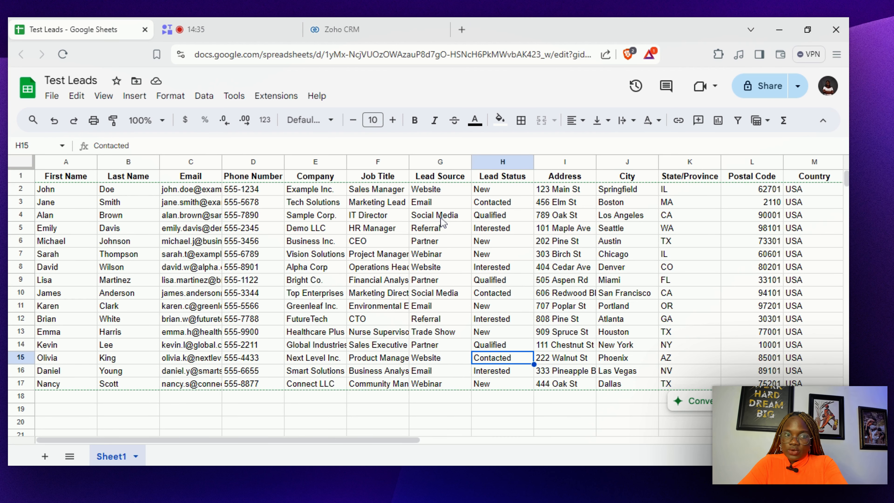
click(385, 37)
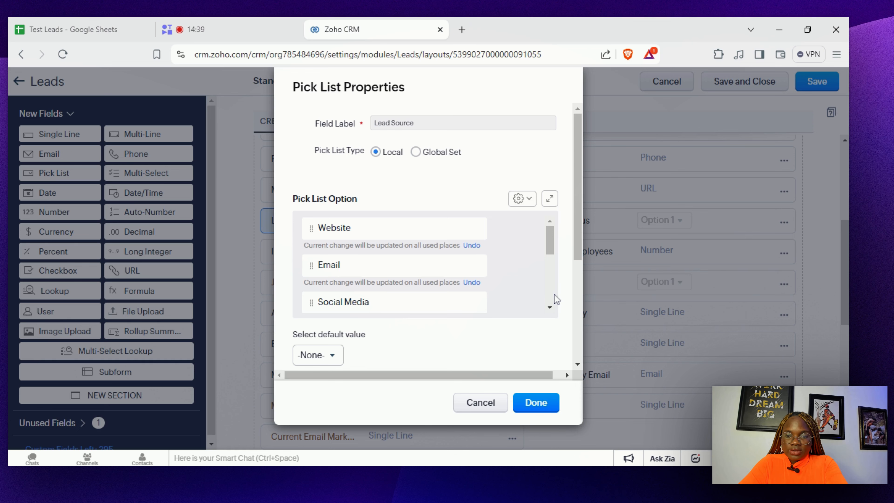
Review the edited Lead Source pick list options down to Trade Show and apply the changes.
scroll(551, 299, down, 5)
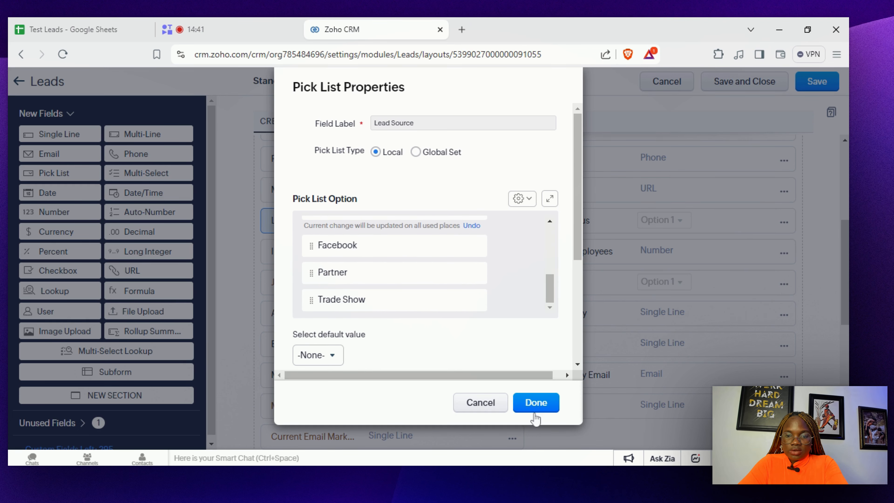
click(535, 411)
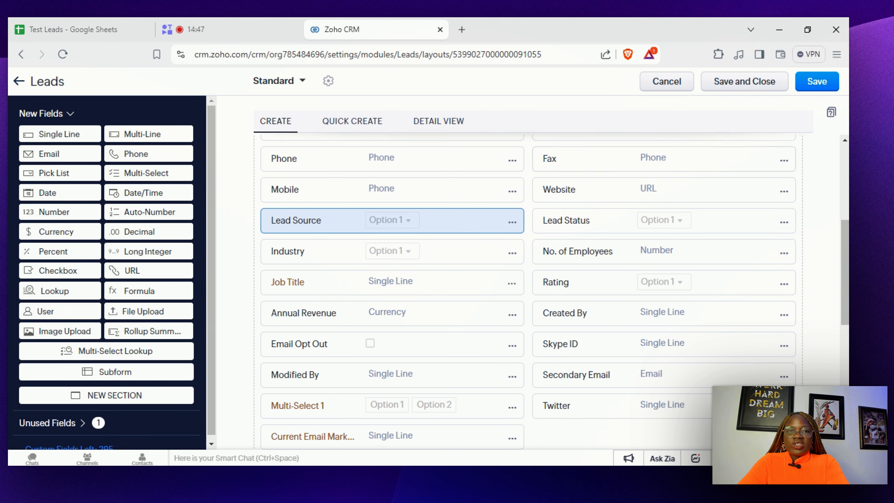
Check the spreadsheet's Lead Status column, and open the Lead Status field's properties to review its pick list options.
click(84, 24)
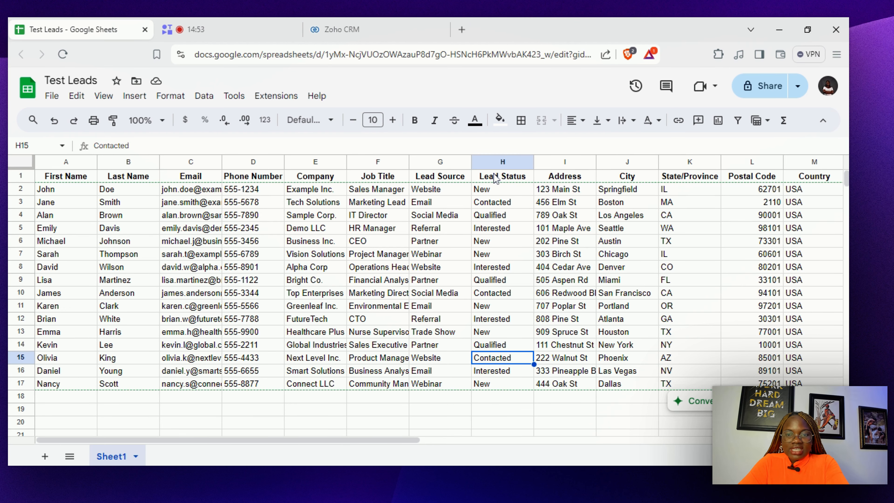
click(372, 24)
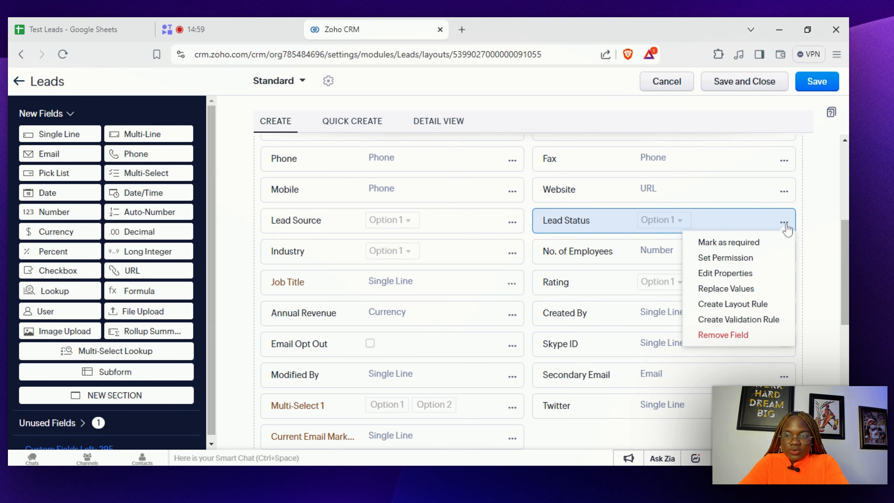
click(729, 275)
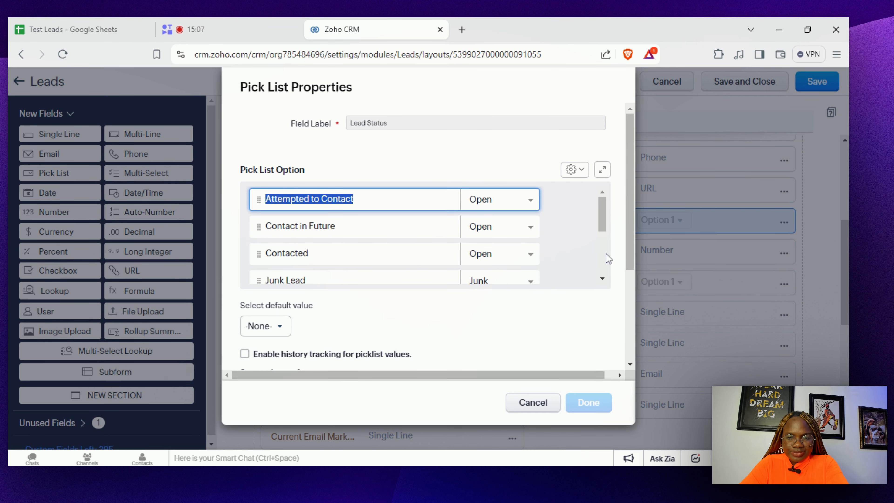
scroll(608, 259, down, 3)
scroll(605, 271, down, 1)
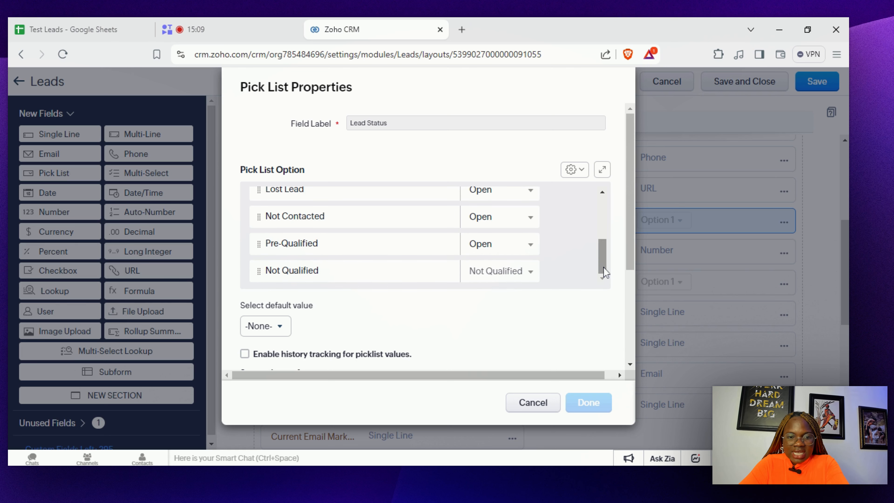
scroll(609, 223, up, 3)
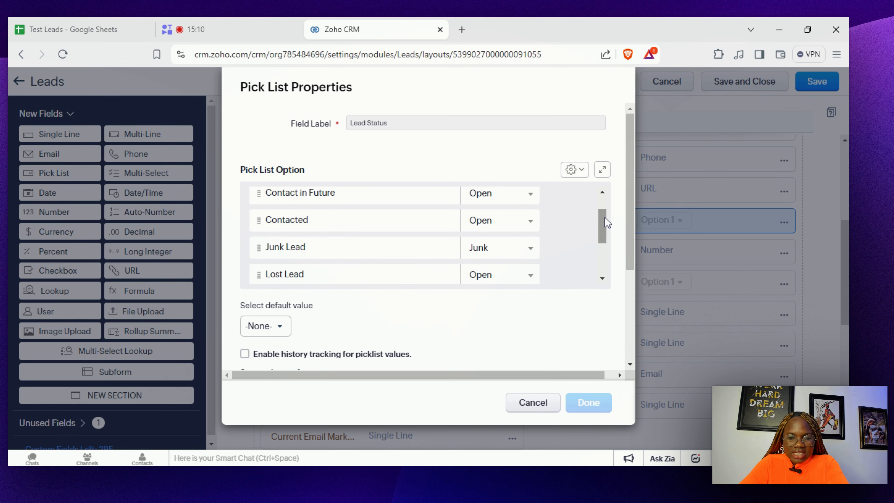
click(603, 192)
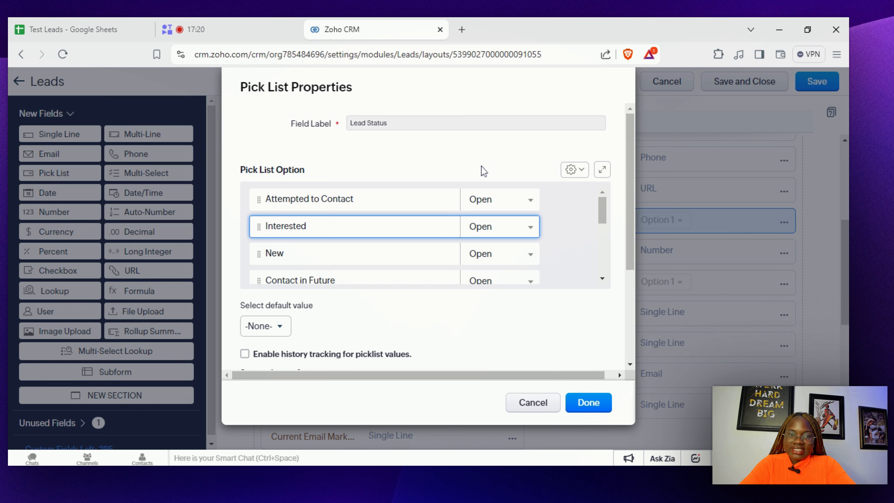
Compare the edited Lead Status pick list options with the Lead Status values in the Test Leads spreadsheet.
click(81, 29)
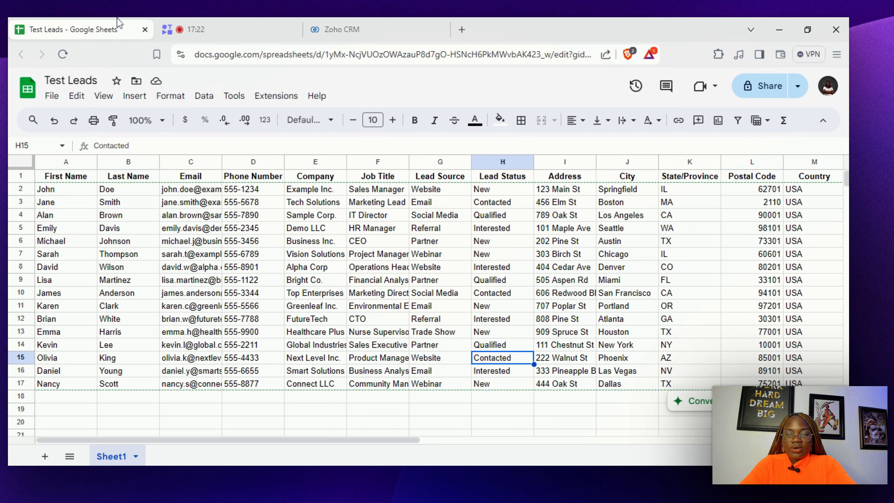
click(335, 28)
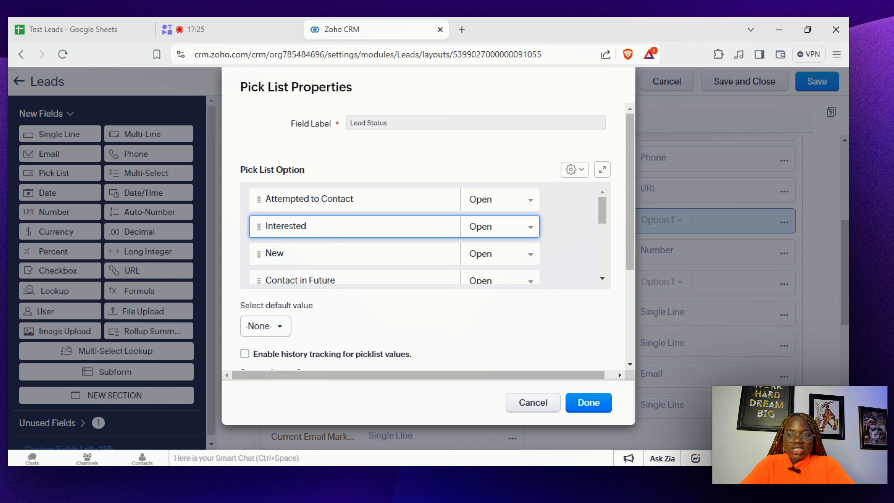
scroll(608, 262, down, 3)
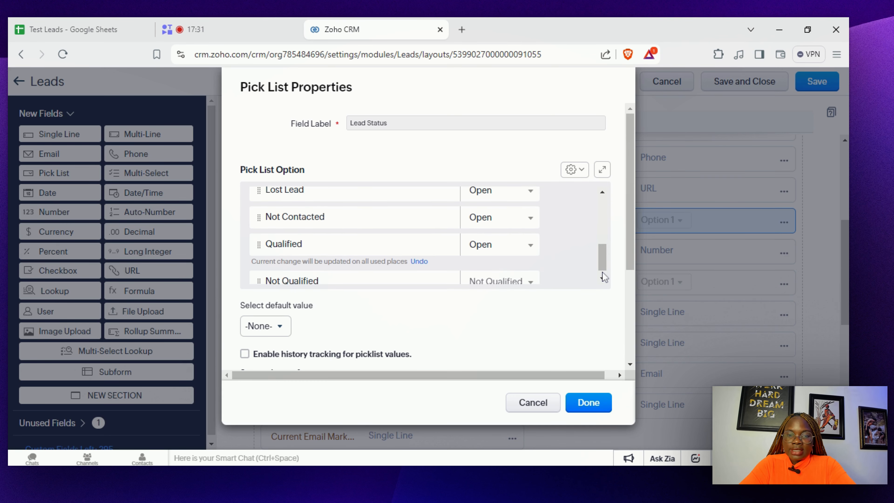
scroll(606, 264, down, 1)
scroll(605, 249, up, 3)
scroll(605, 248, down, 3)
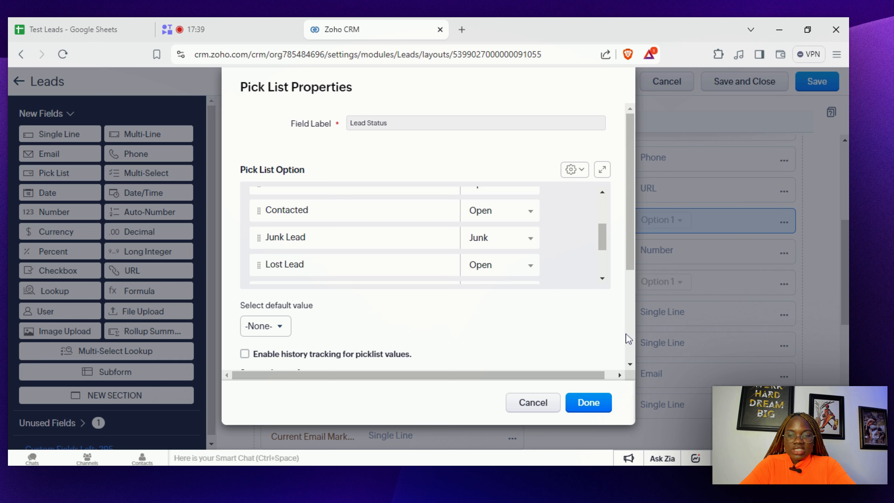
Enable color for the Lead Status pick list options, keep the field not required, and apply the properties.
scroll(625, 335, down, 3)
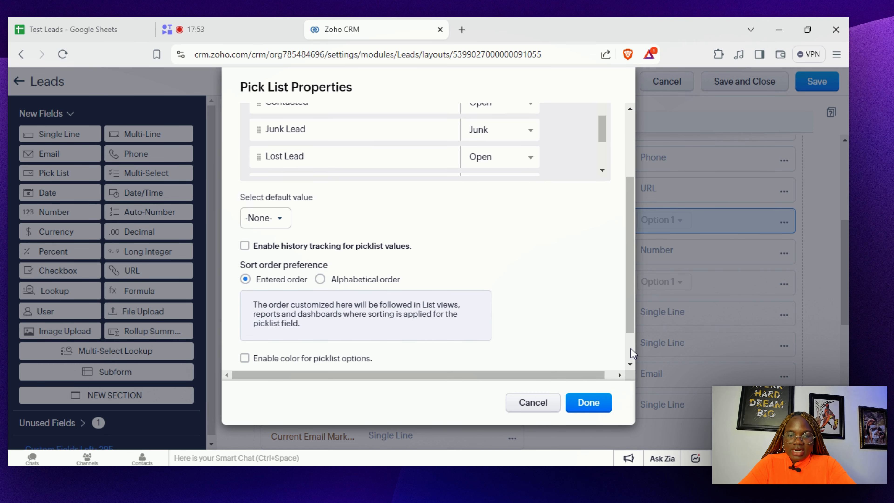
scroll(631, 349, down, 2)
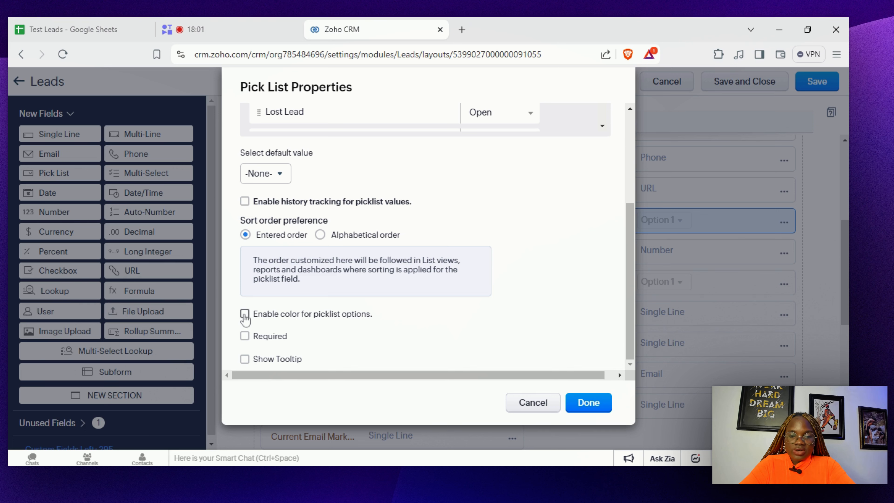
click(245, 314)
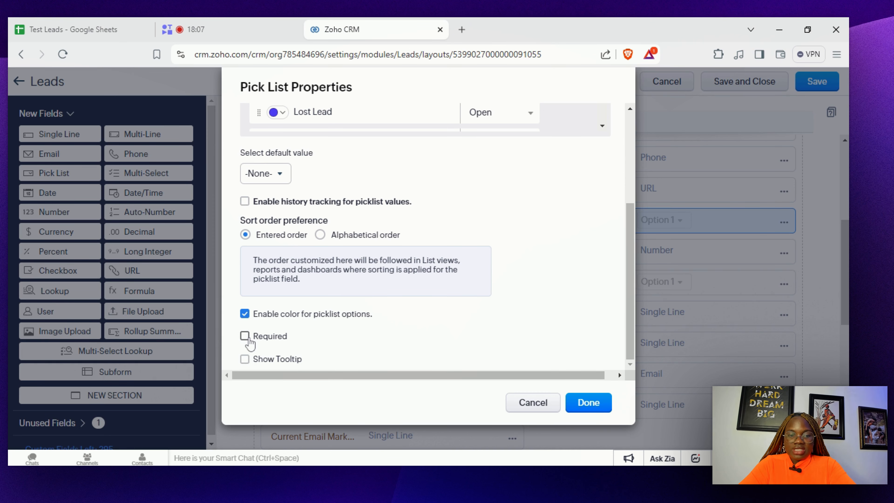
click(246, 337)
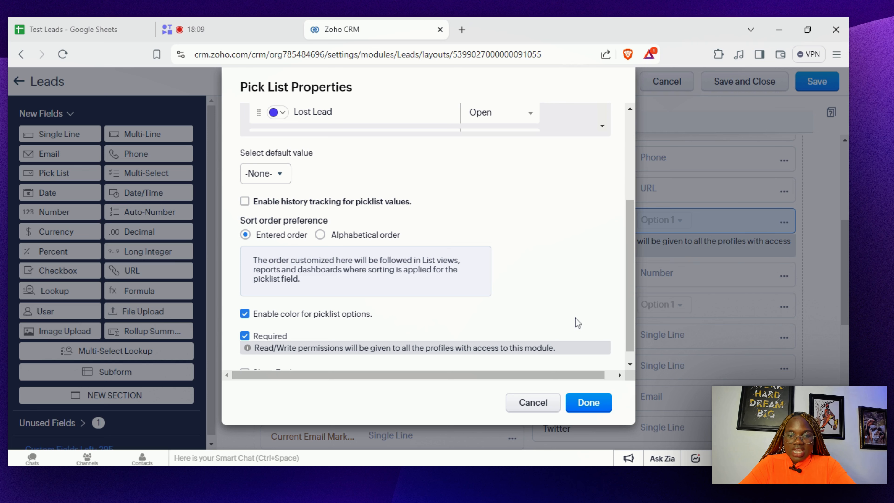
click(245, 338)
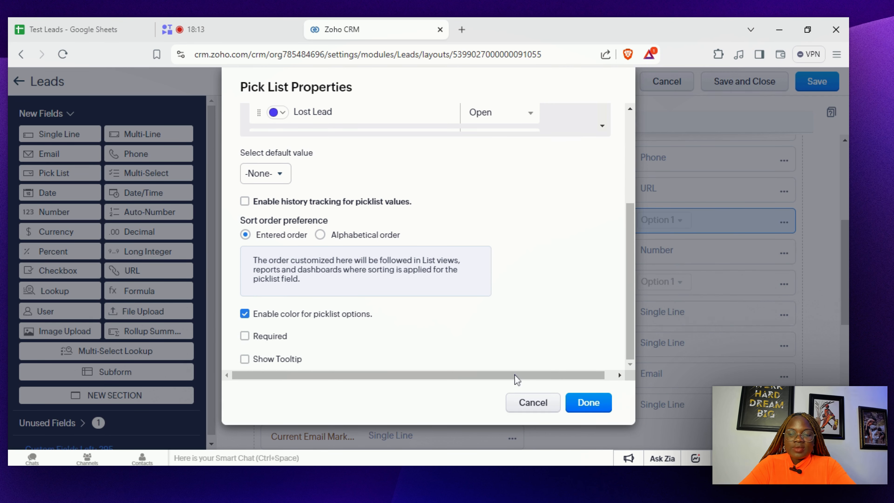
click(596, 405)
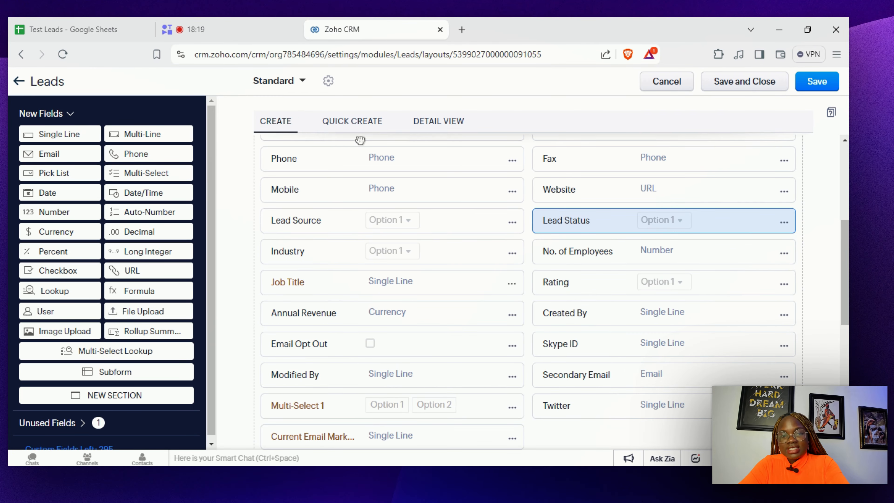
Compare the layout's Address Information fields with the spreadsheet's address columns and examine the columns that follow them.
click(104, 31)
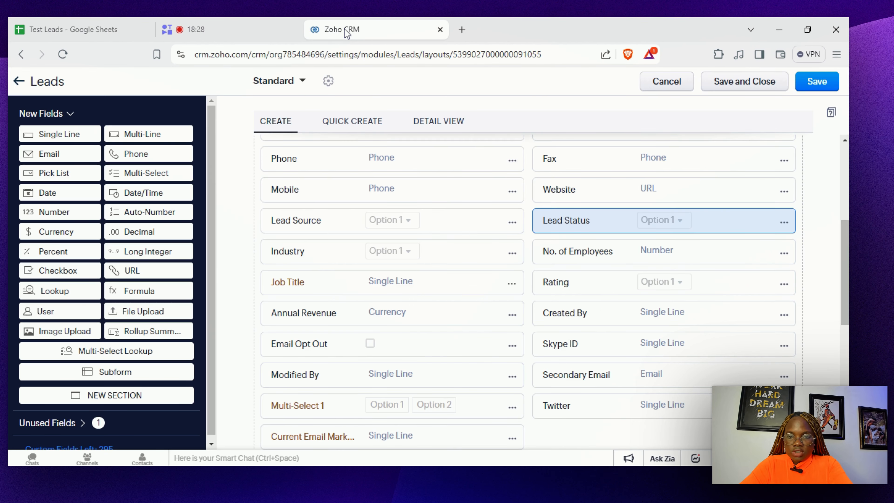
click(353, 29)
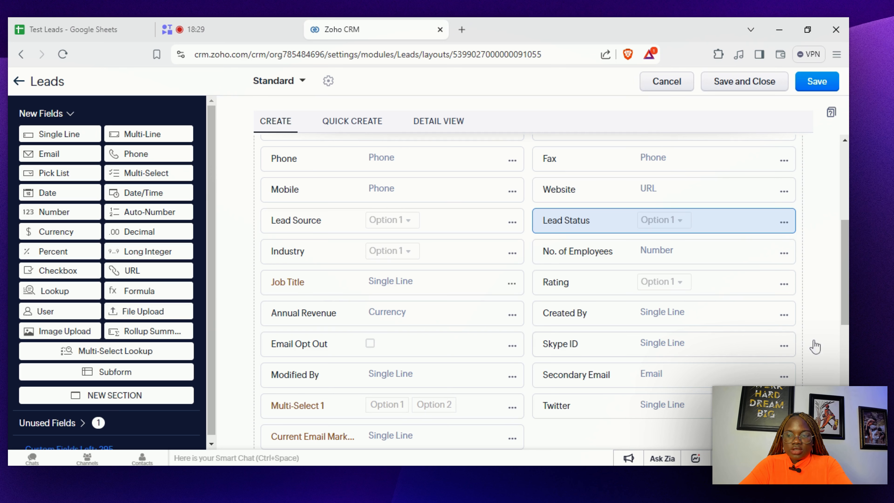
scroll(493, 282, down, 5)
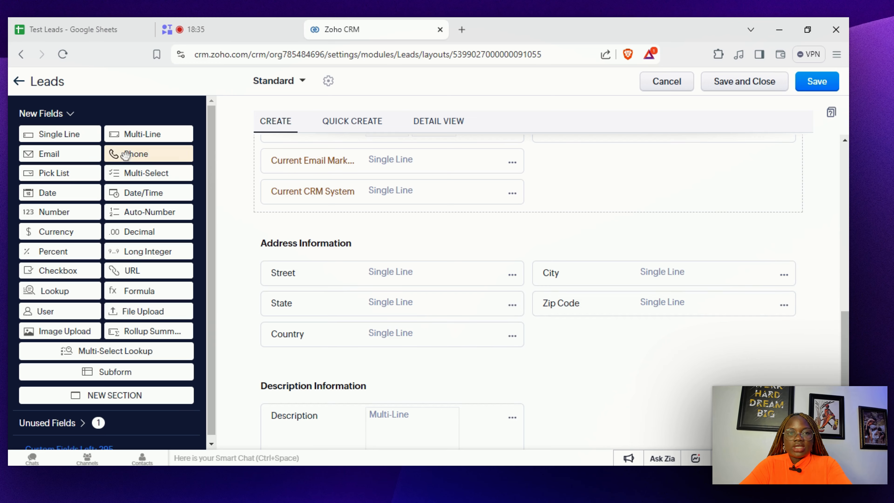
click(57, 29)
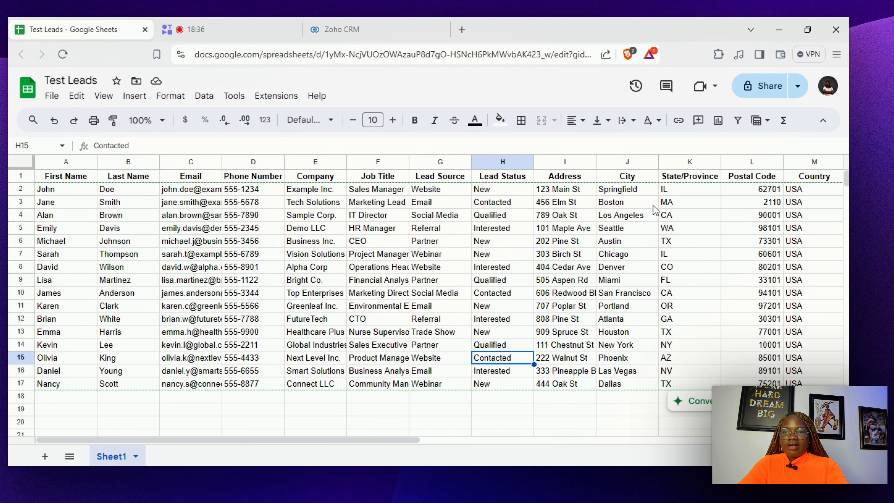
scroll(701, 204, right, 5)
scroll(440, 303, right, 2)
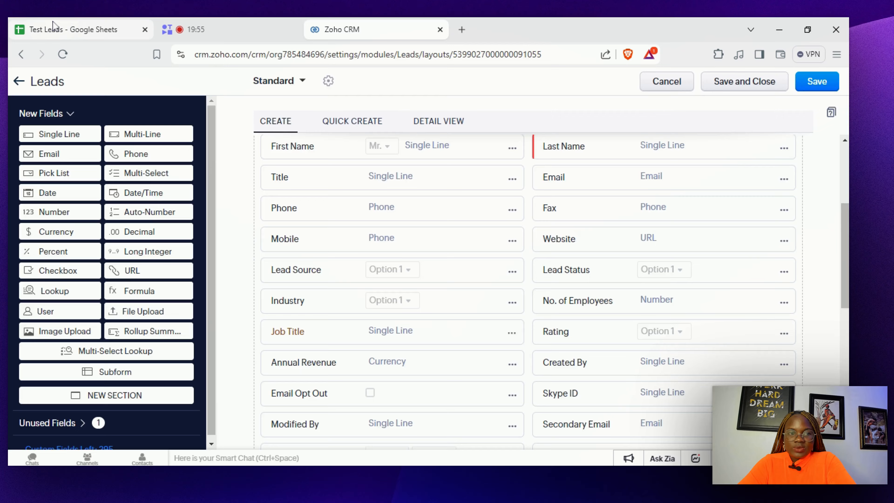
Check the spreadsheet's Industry values and open the Industry pick list field's properties for editing.
click(53, 27)
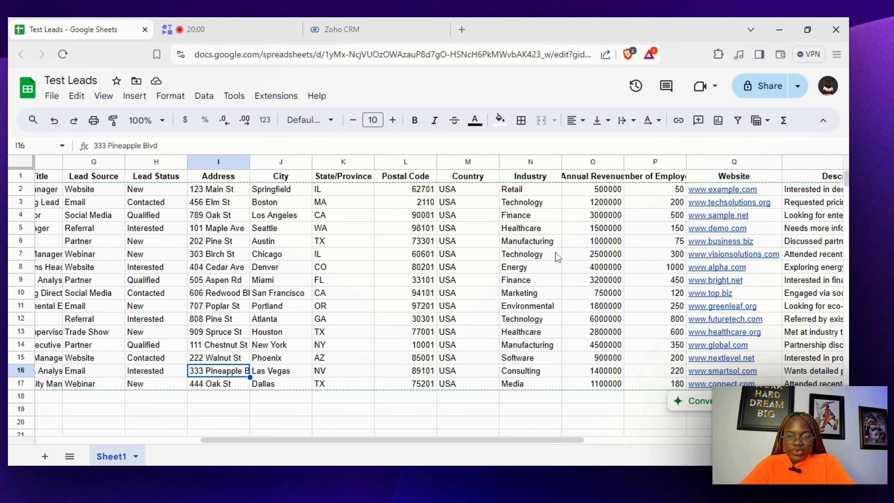
click(347, 25)
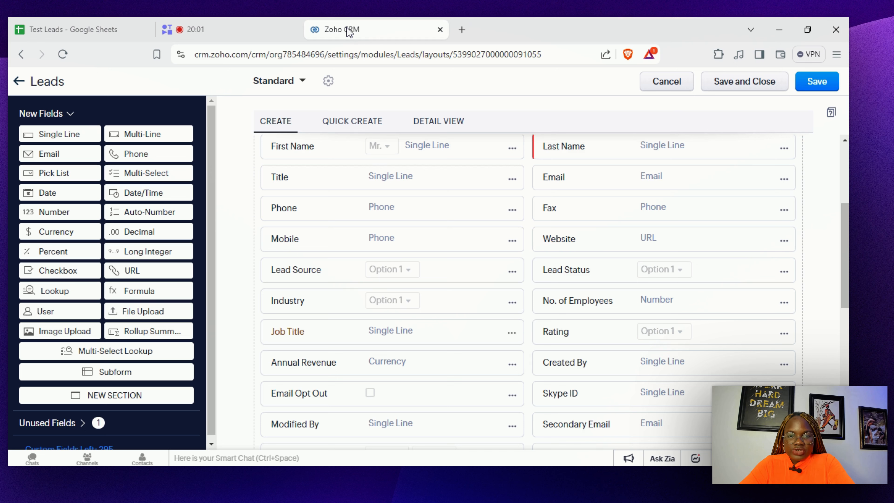
click(512, 304)
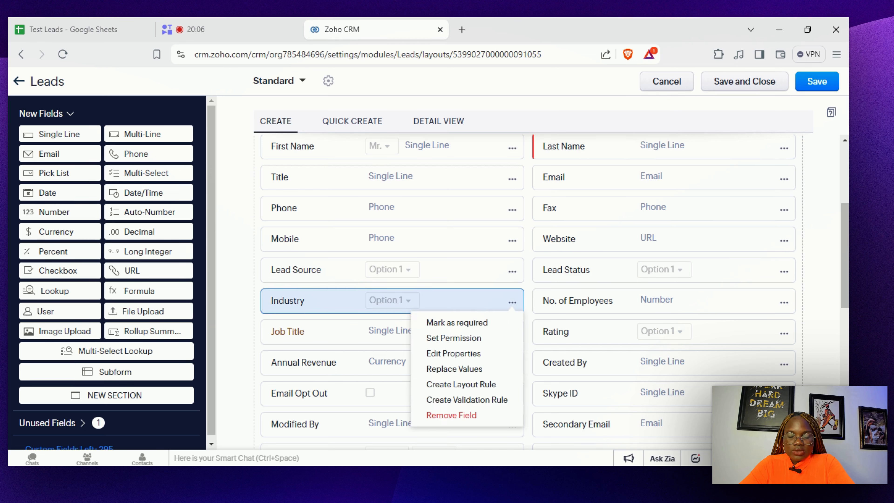
click(459, 359)
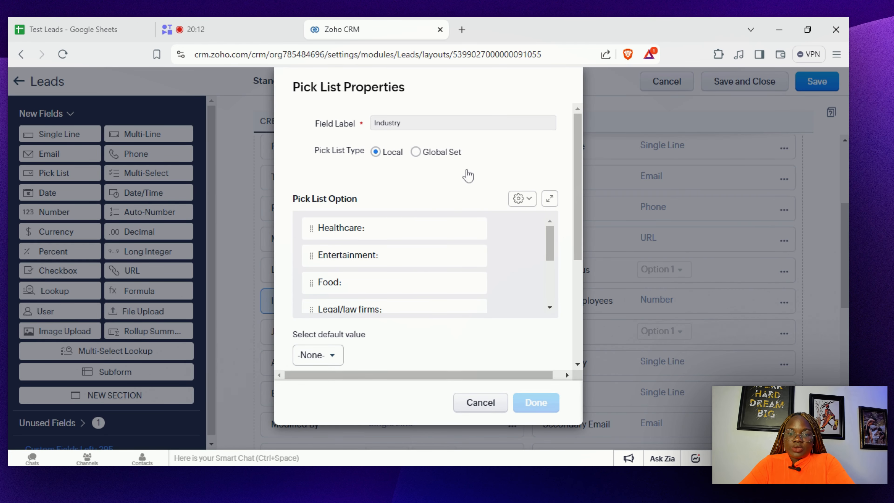
mouse_move(523, 264)
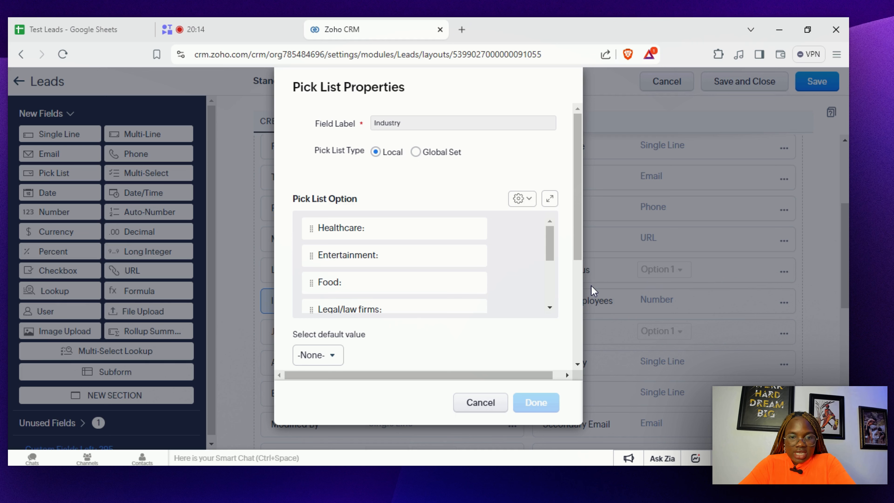
mouse_move(451, 239)
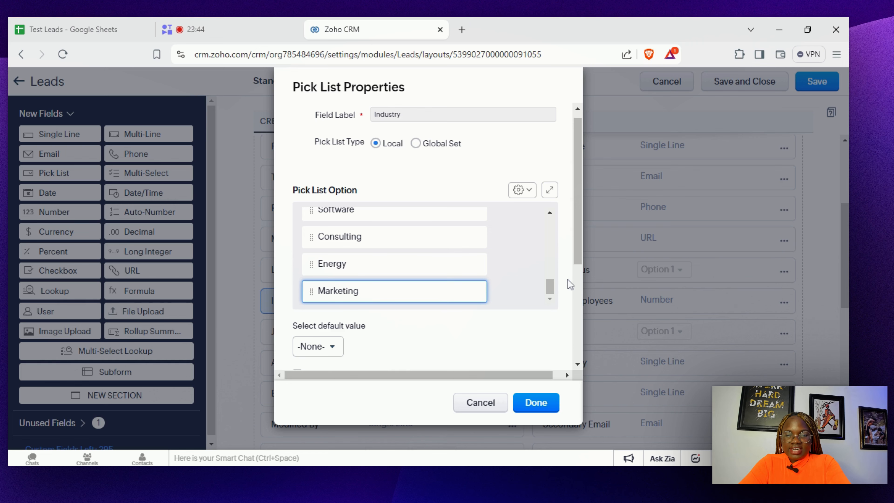
Check the edited Industry pick list options against the Test Leads spreadsheet and apply the changes.
mouse_move(542, 237)
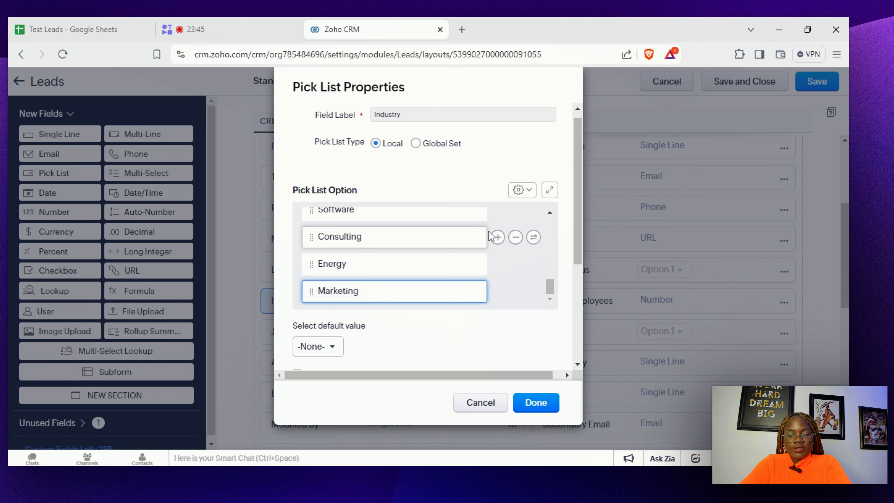
click(550, 241)
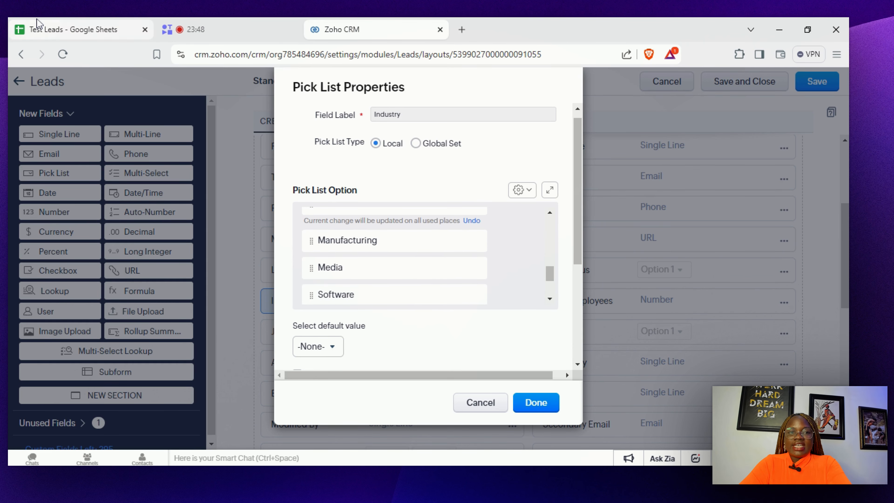
click(71, 29)
click(336, 31)
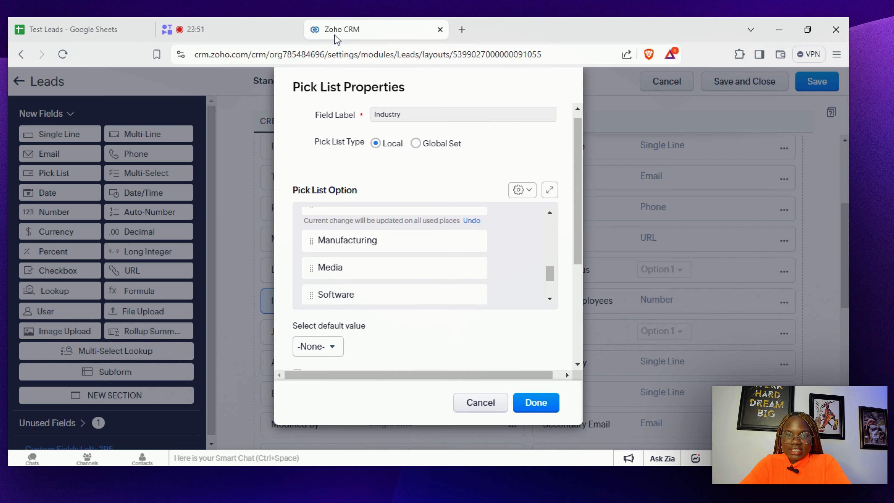
scroll(556, 254, up, 3)
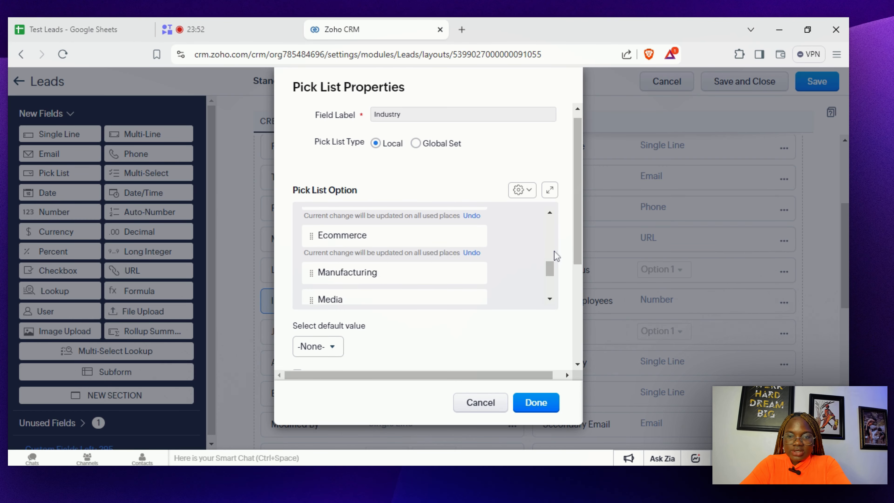
scroll(551, 247, up, 5)
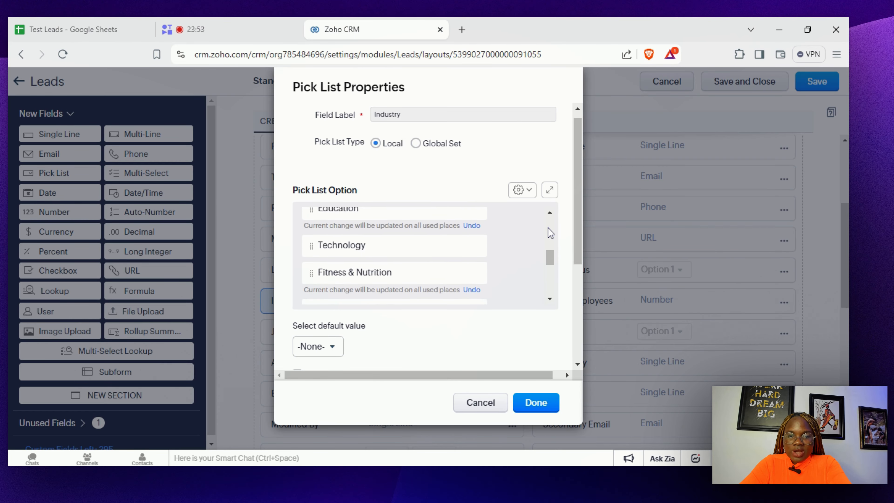
click(536, 402)
Compare the spreadsheet's Annual Revenue and Number of Employees columns with the matching fields in the Leads layout.
click(85, 29)
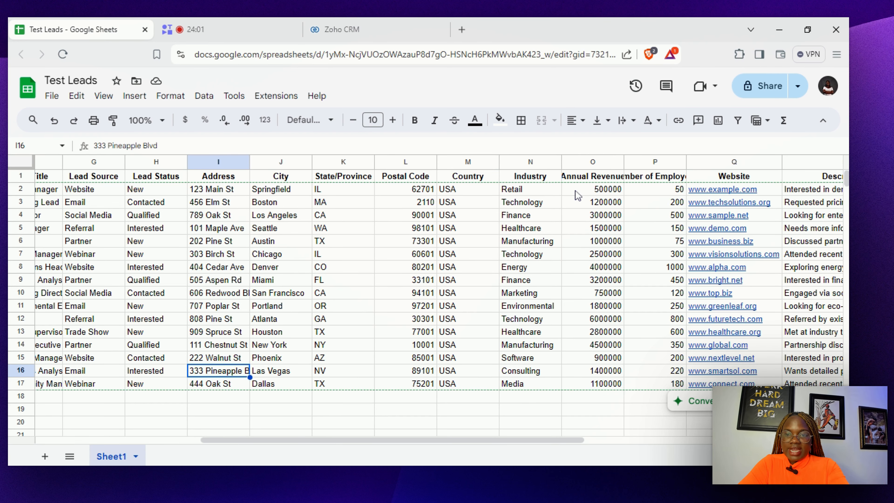
click(345, 22)
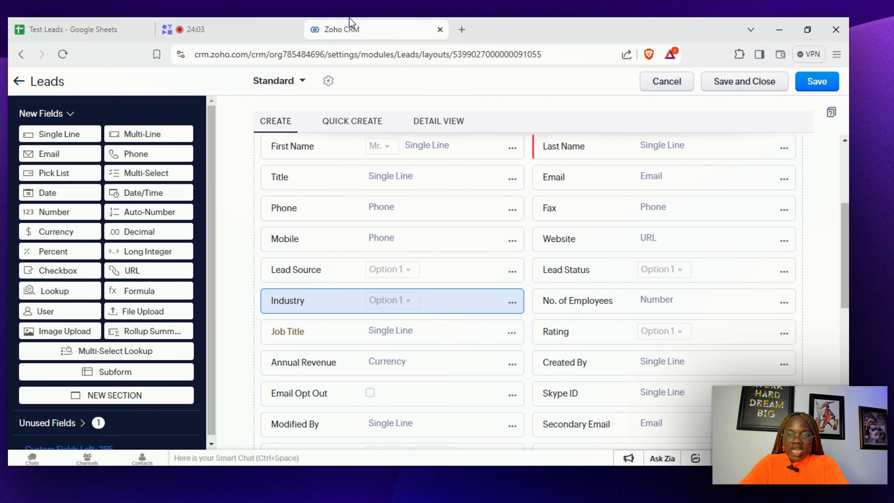
click(846, 382)
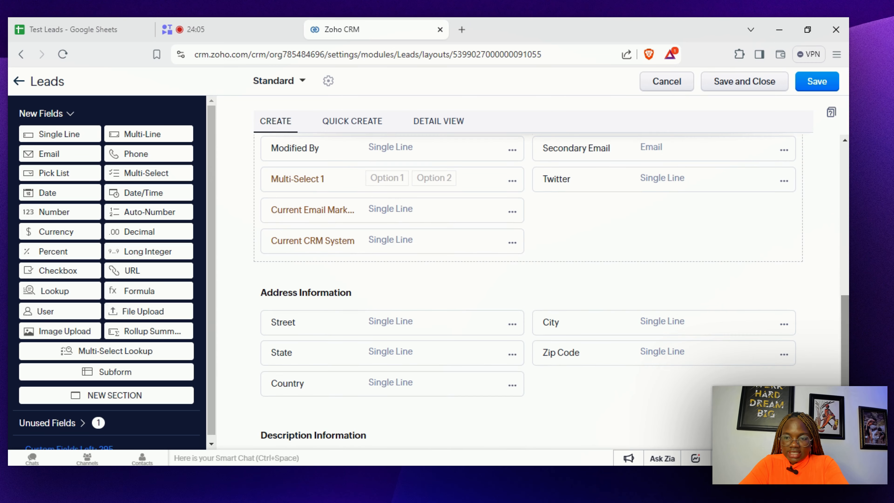
scroll(423, 190, up, 5)
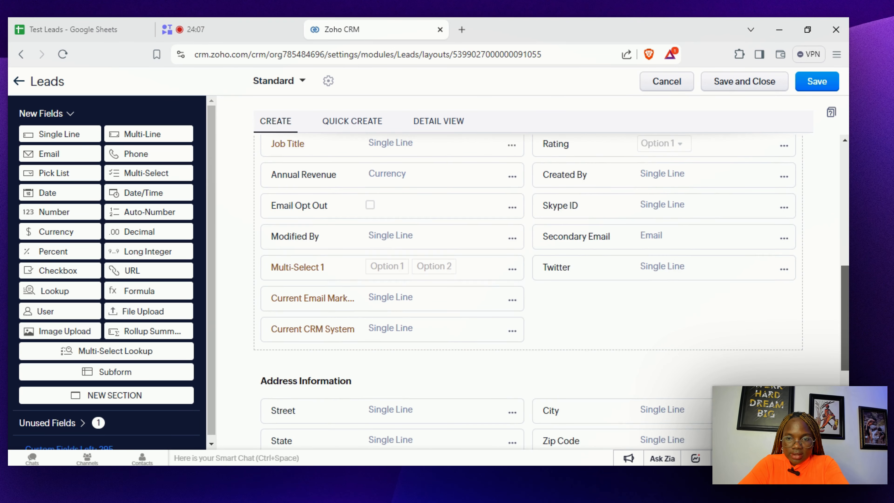
scroll(382, 227, up, 5)
scroll(382, 226, down, 5)
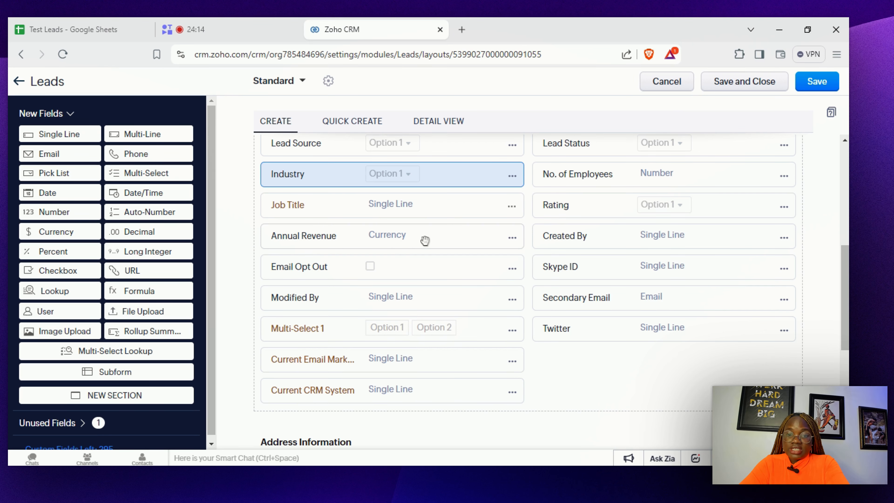
click(57, 20)
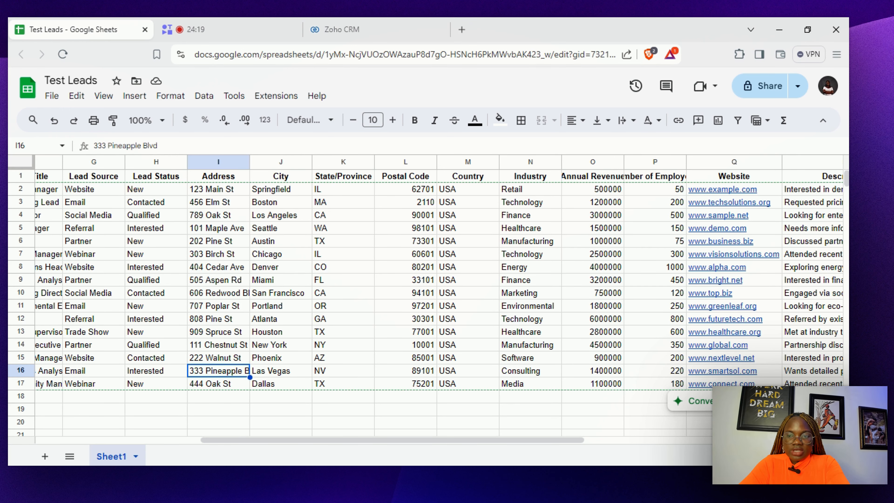
click(336, 29)
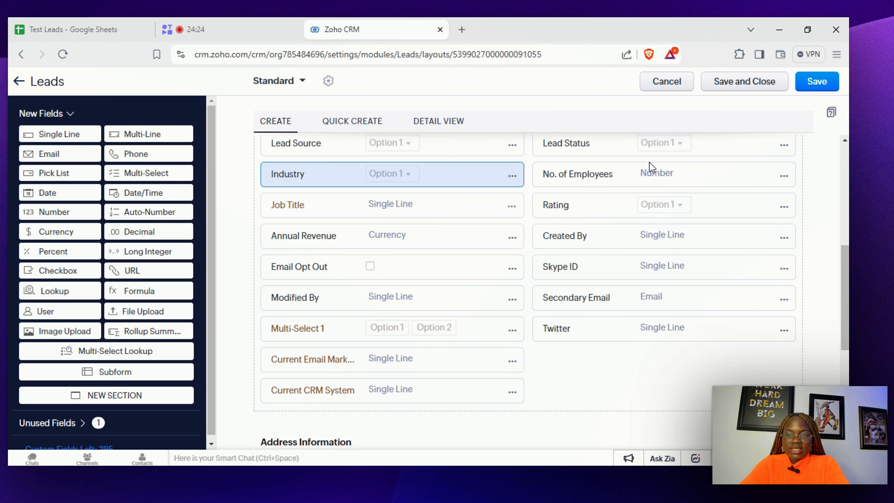
Check the spreadsheet's Website column against the Website field in the Leads layout.
click(68, 21)
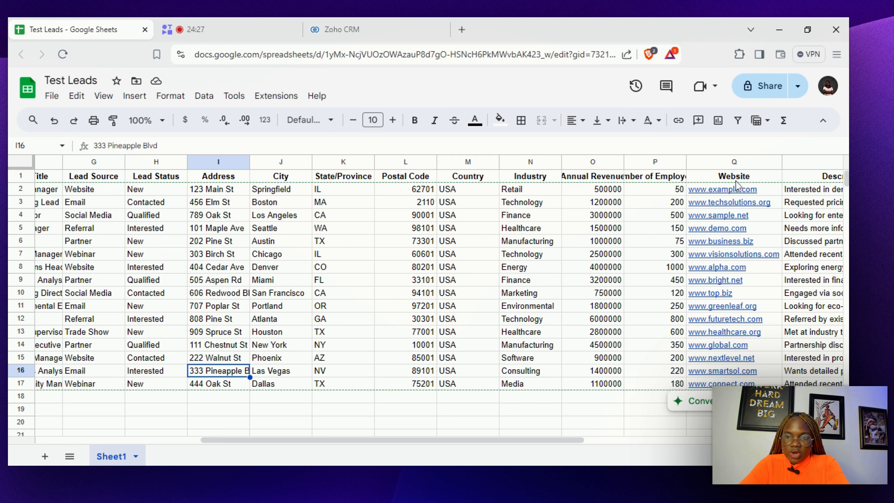
click(344, 22)
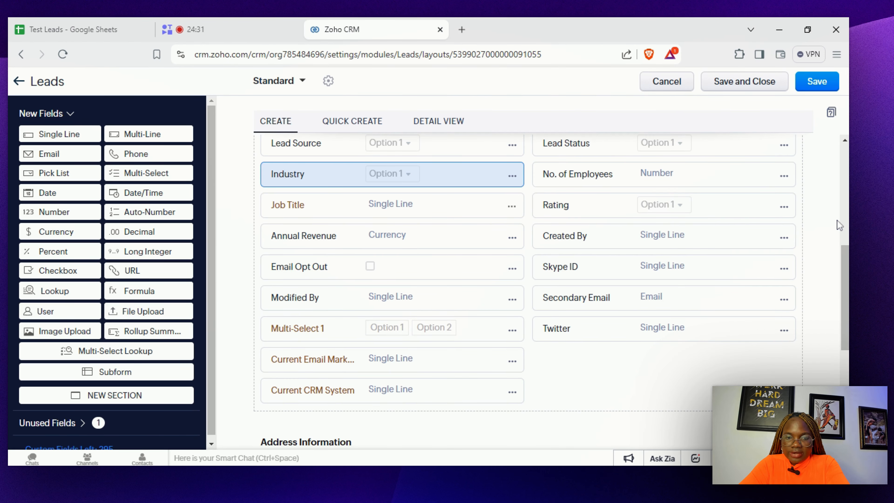
click(846, 216)
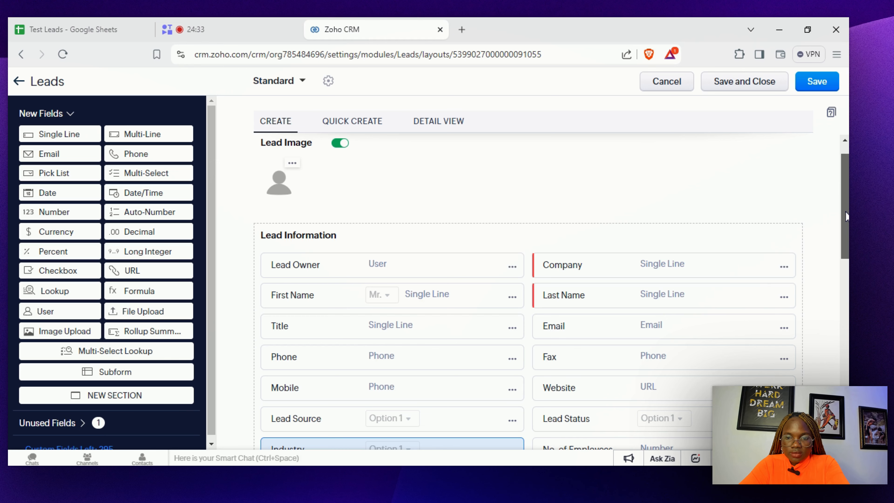
scroll(846, 215, down, 4)
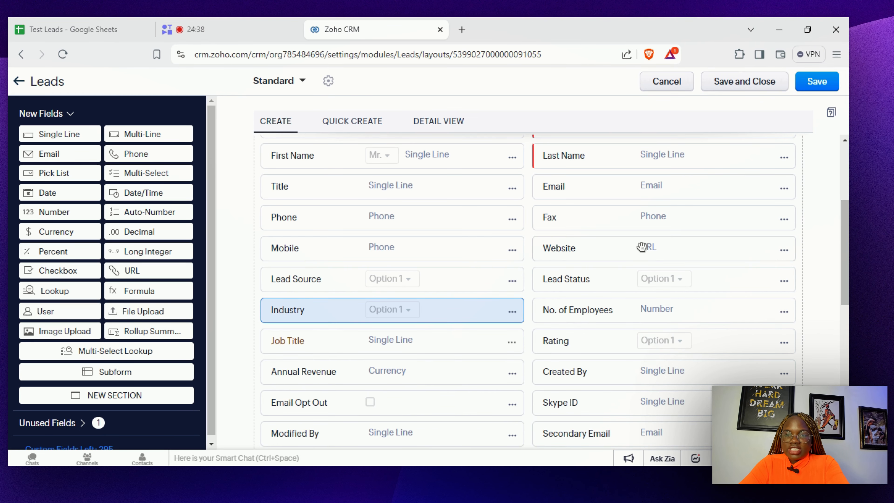
Examine the spreadsheet's remaining Description and Tags columns and check the layout's Description Information section for a matching field.
click(73, 22)
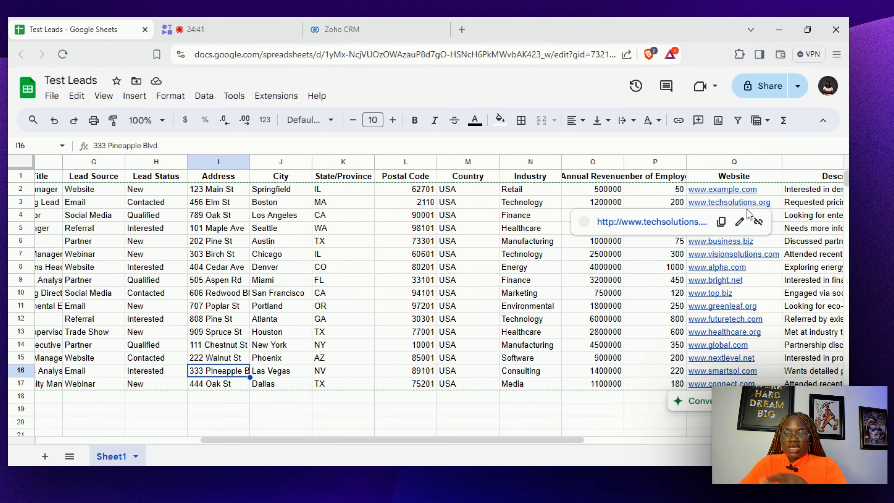
scroll(751, 214, right, 5)
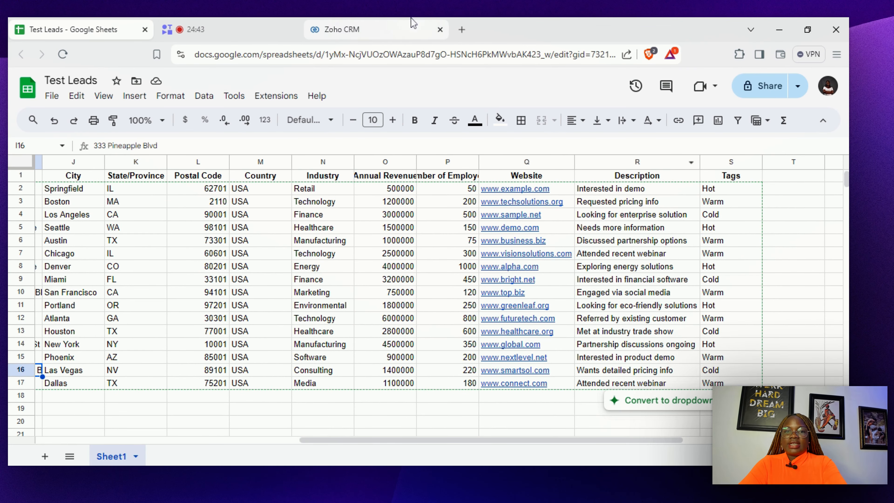
click(354, 19)
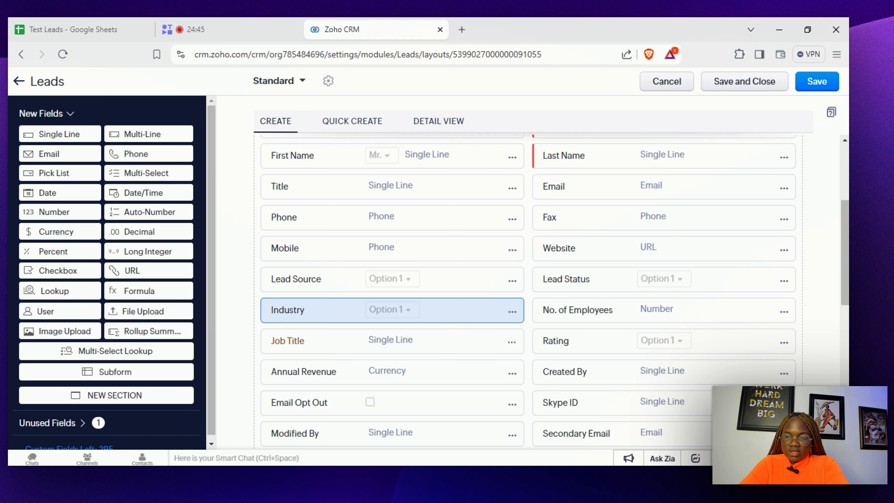
scroll(845, 365, down, 8)
scroll(844, 365, down, 4)
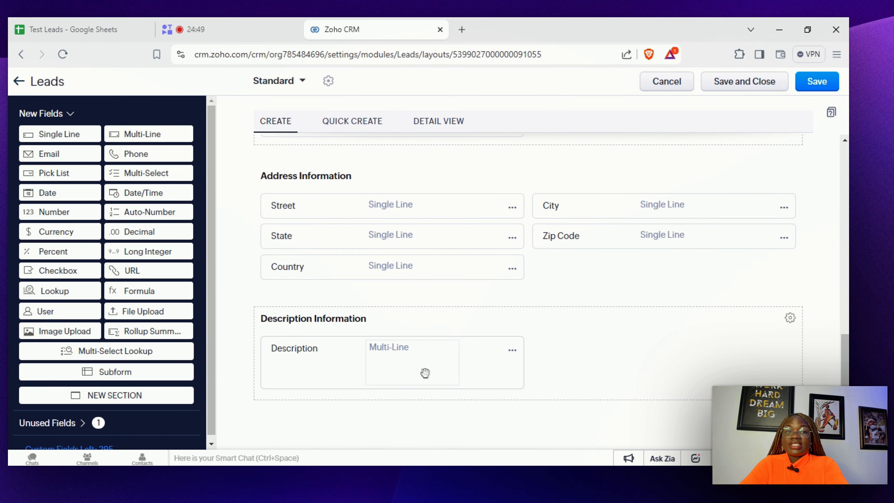
scroll(793, 269, up, 8)
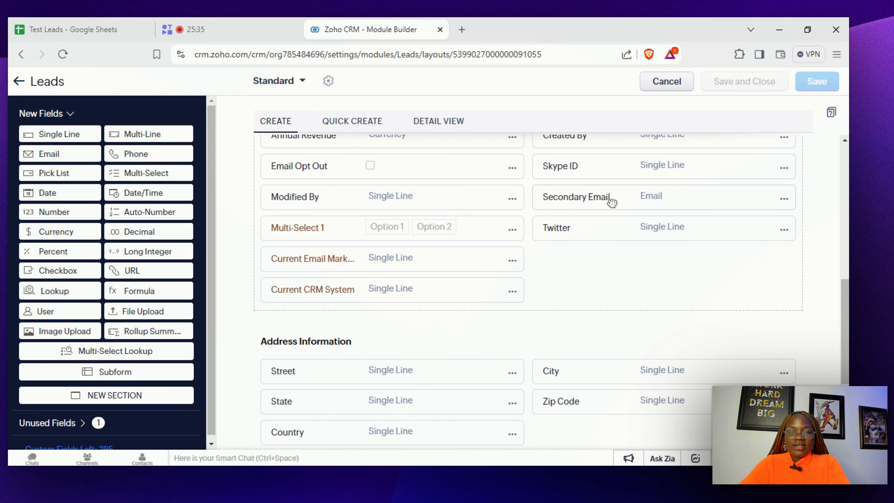
Leave the layout editor, go to the Leads module and start a leads import.
click(20, 85)
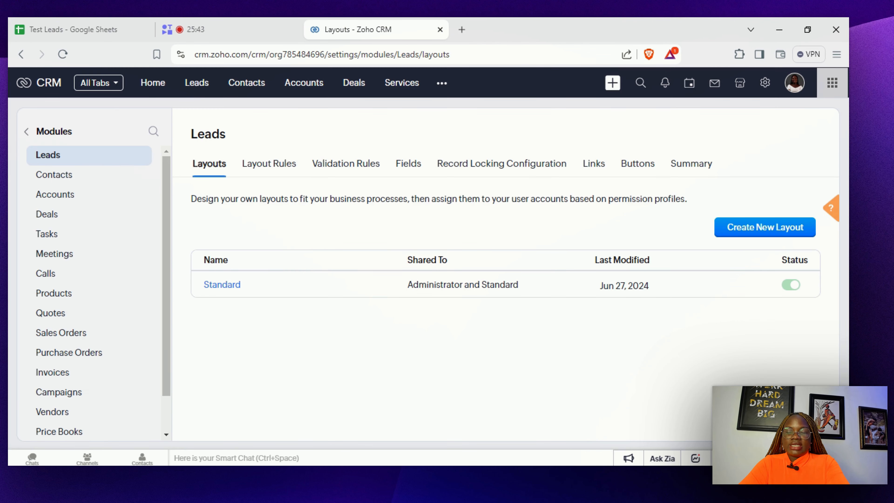
click(199, 83)
click(745, 114)
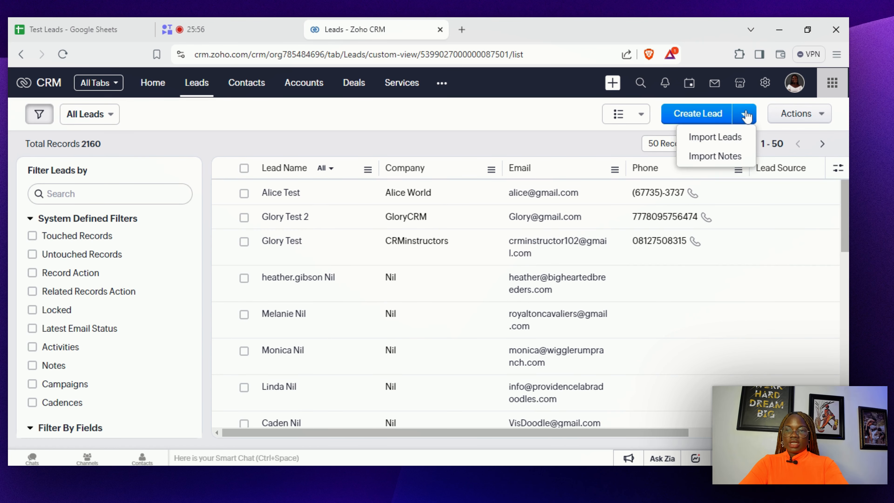
click(718, 137)
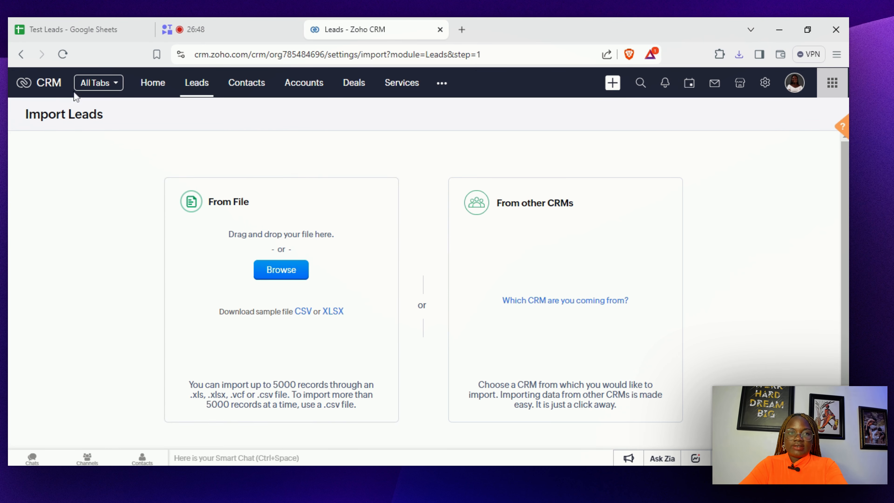
Check the Test Leads spreadsheet and upload Test Leads - Sheet1.csv as the import file.
click(18, 25)
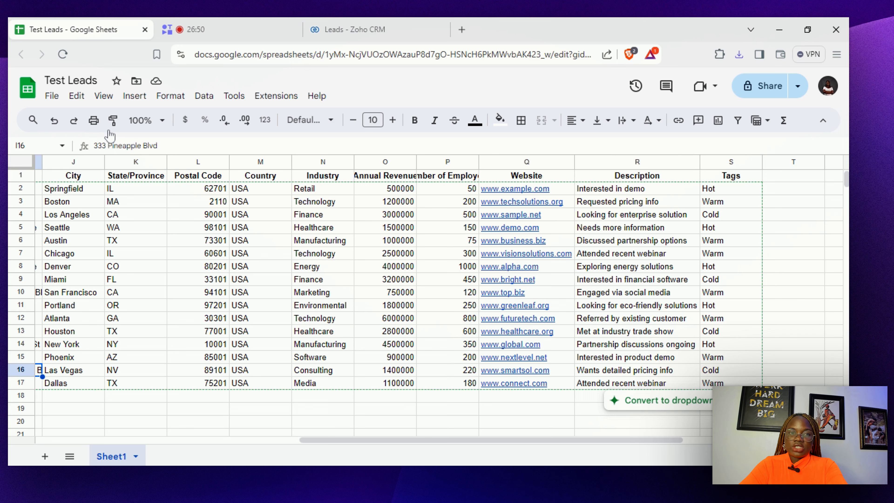
click(349, 31)
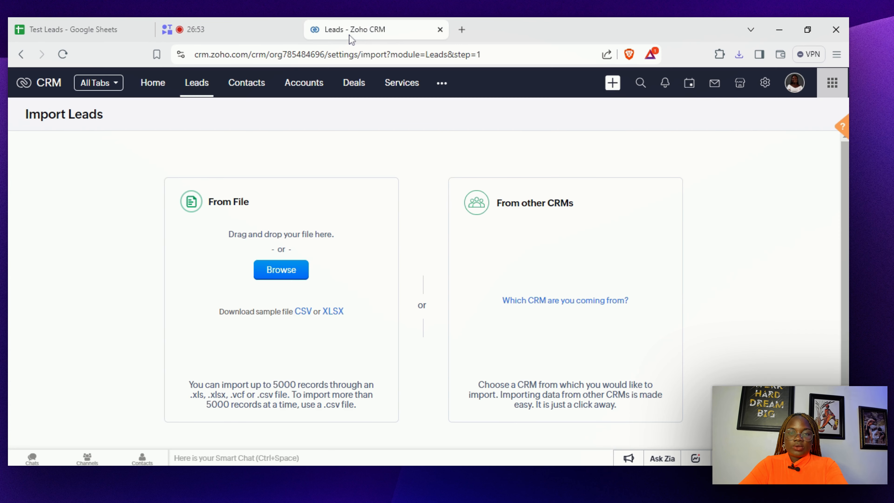
click(286, 275)
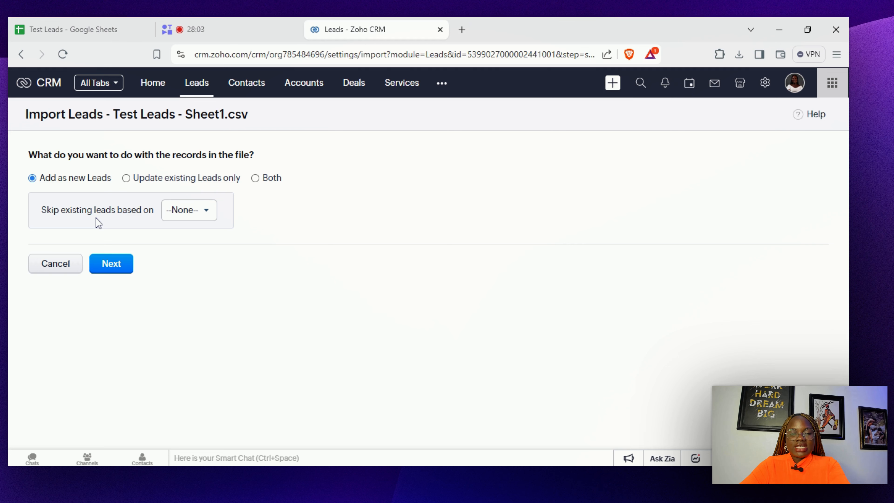
Skip existing leads based on Email while adding the records as new leads, and continue to field mapping.
click(204, 211)
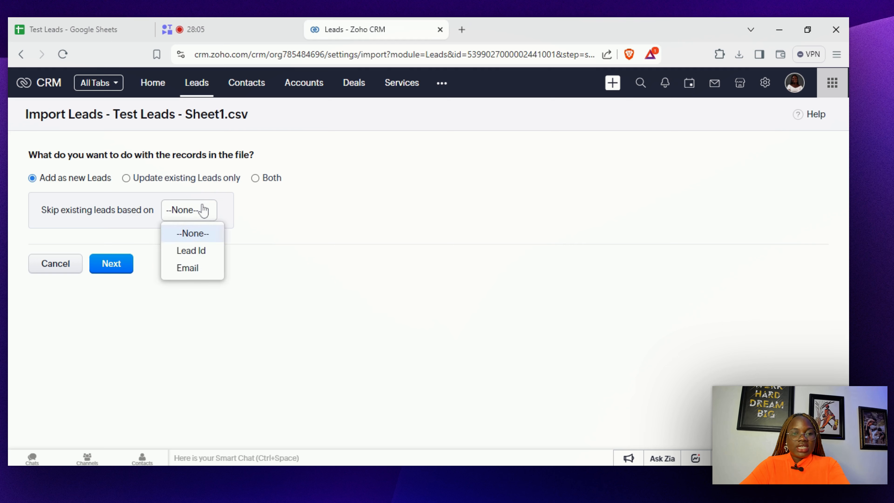
click(201, 270)
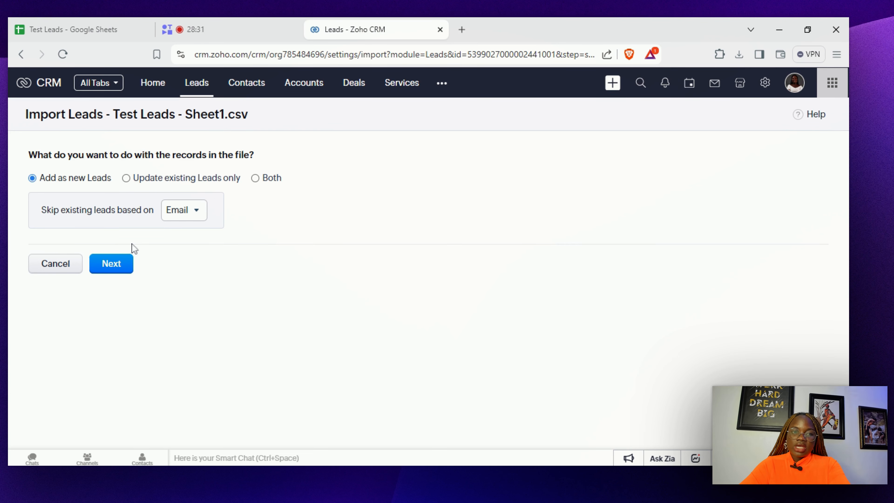
click(112, 272)
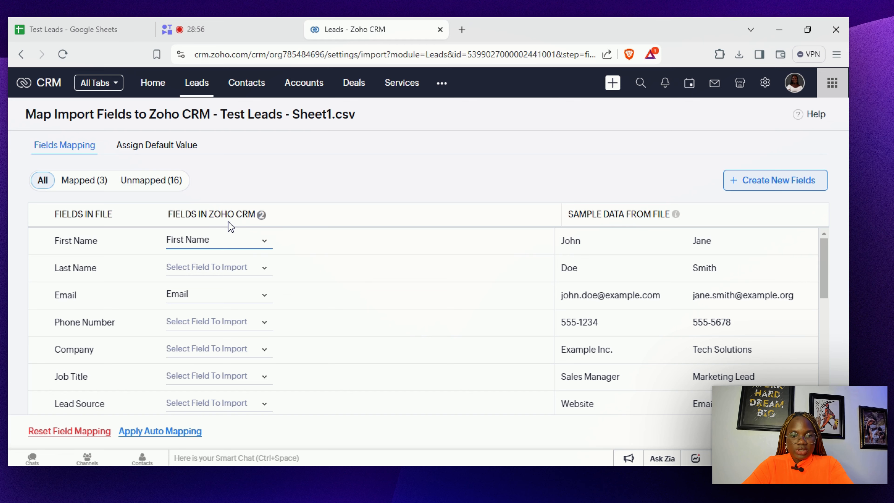
Map the file's Last Name, Phone Number and Company columns to the CRM fields Last Name, Phone and Company.
click(168, 267)
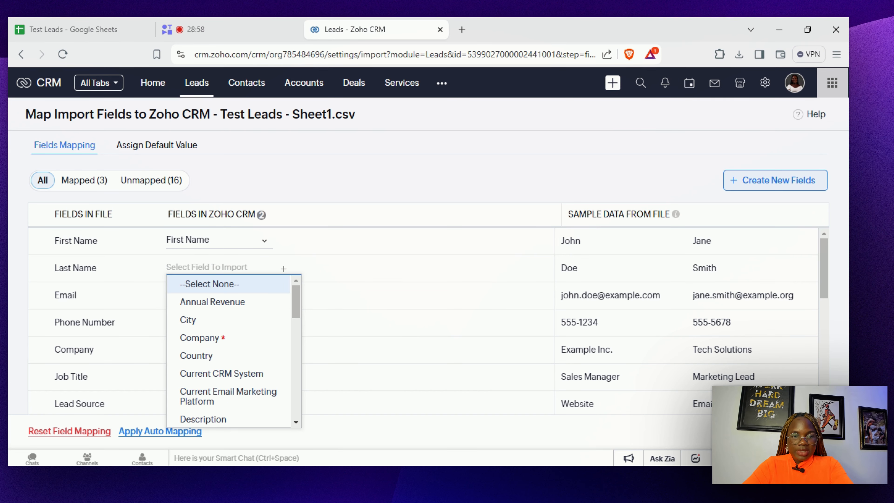
click(211, 287)
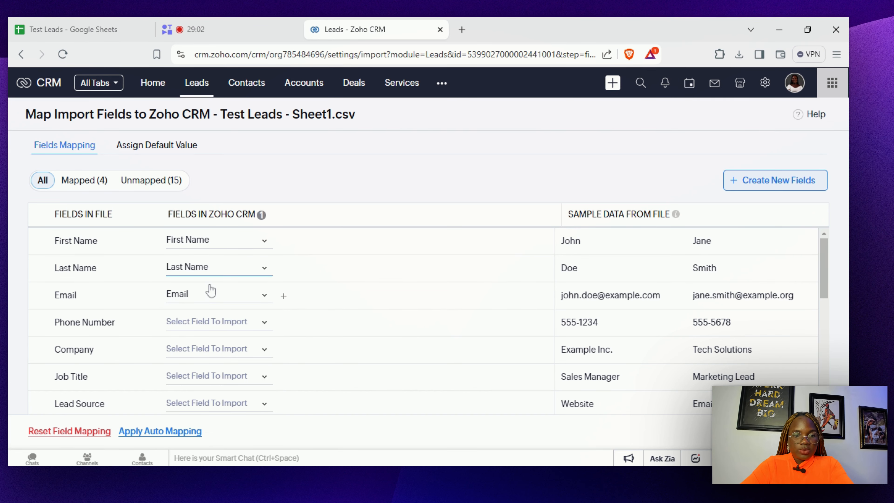
click(212, 320)
click(226, 289)
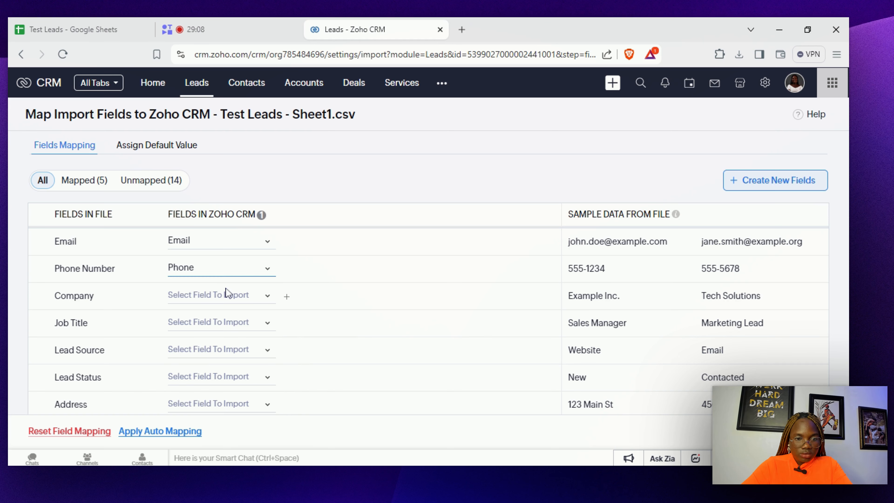
click(211, 295)
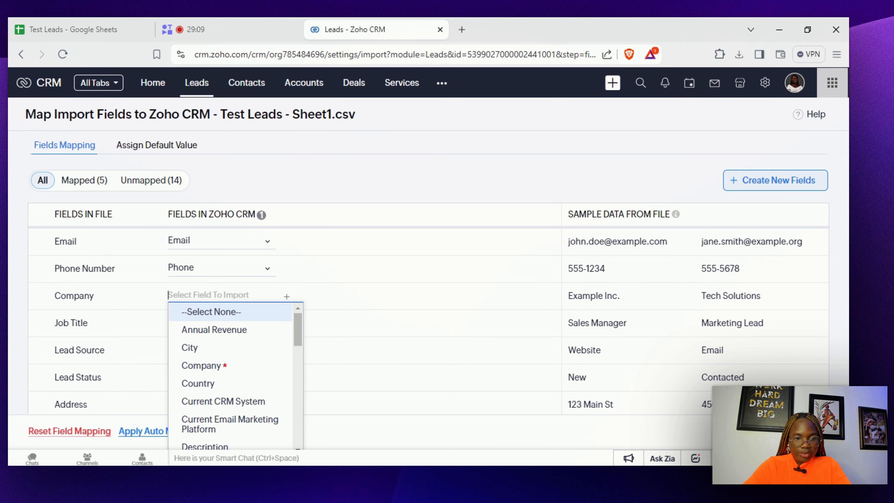
click(197, 310)
Map the file's Job Title, Lead Source and Lead Status columns to the CRM fields Job Title, Lead Source and Lead Status.
click(212, 267)
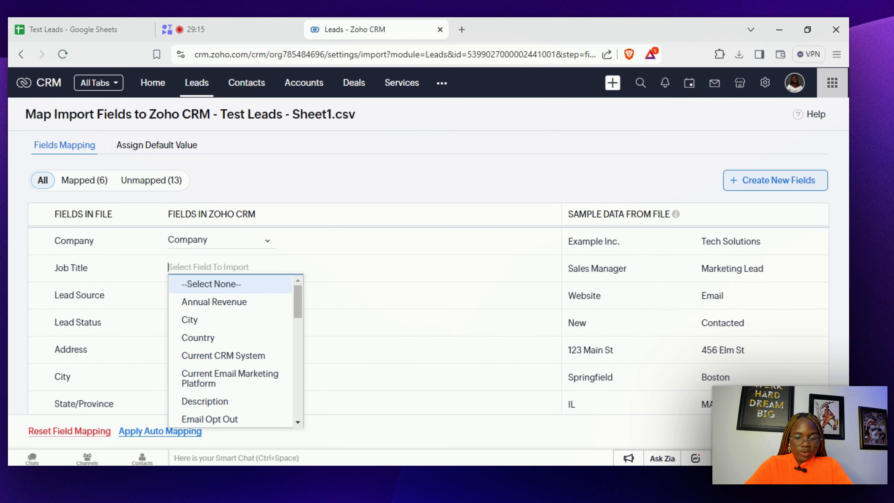
text(jo)
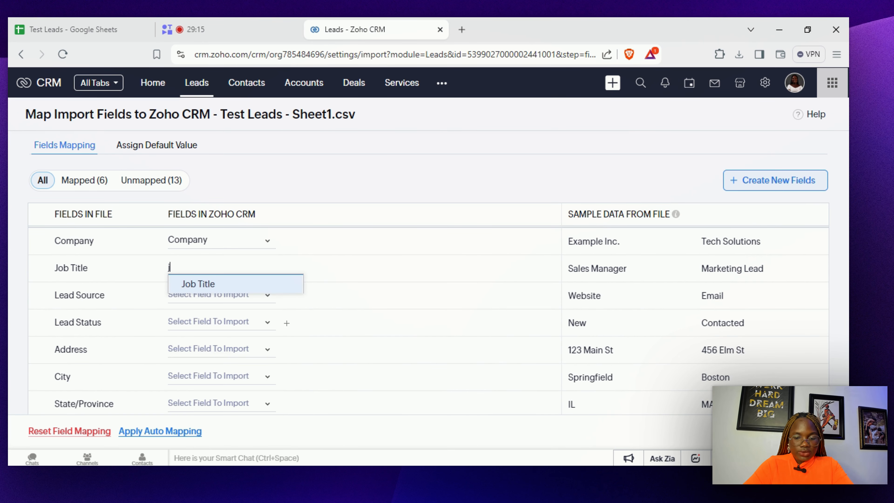
key(Return)
click(211, 295)
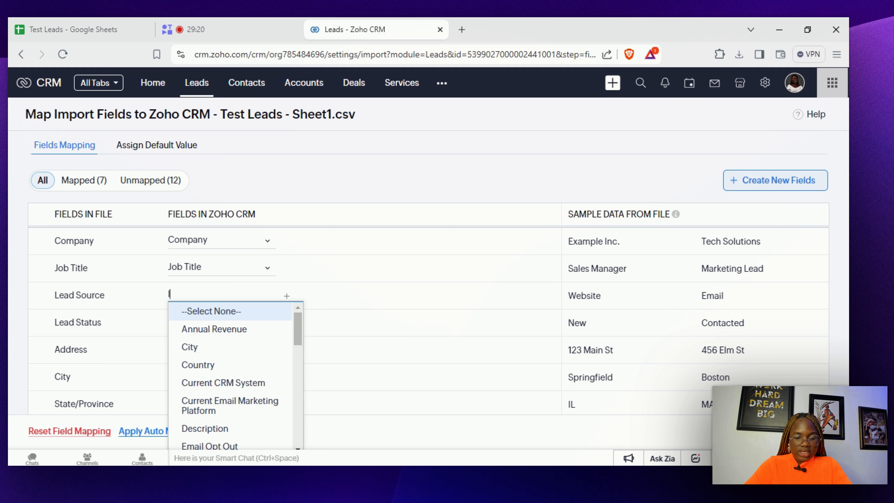
text(lead)
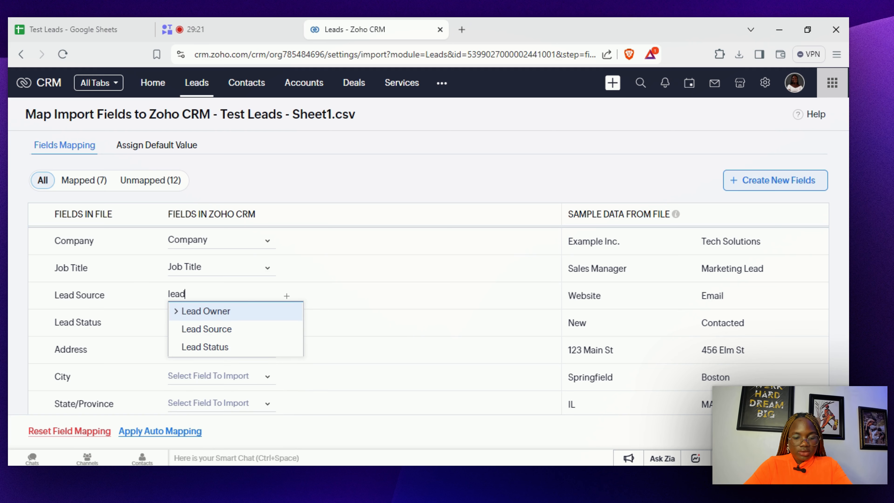
click(204, 329)
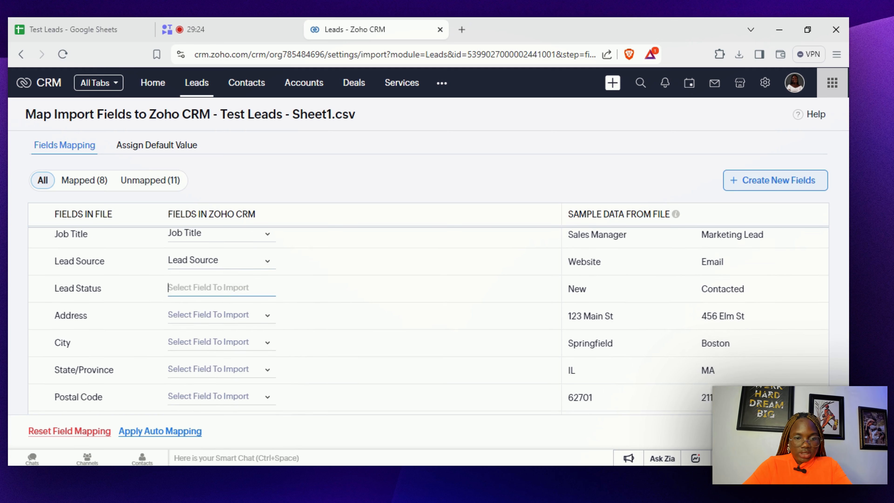
click(211, 268)
text(lead)
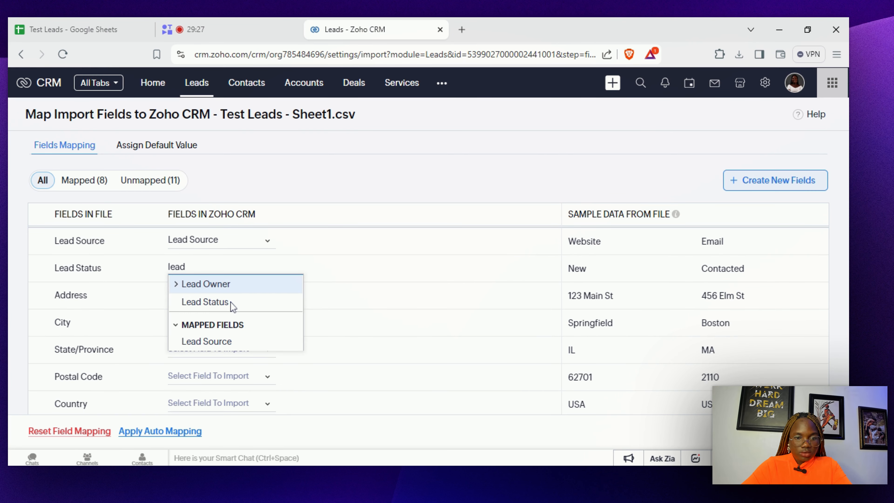
click(231, 302)
Map the file's Address column to the CRM field Street.
click(231, 299)
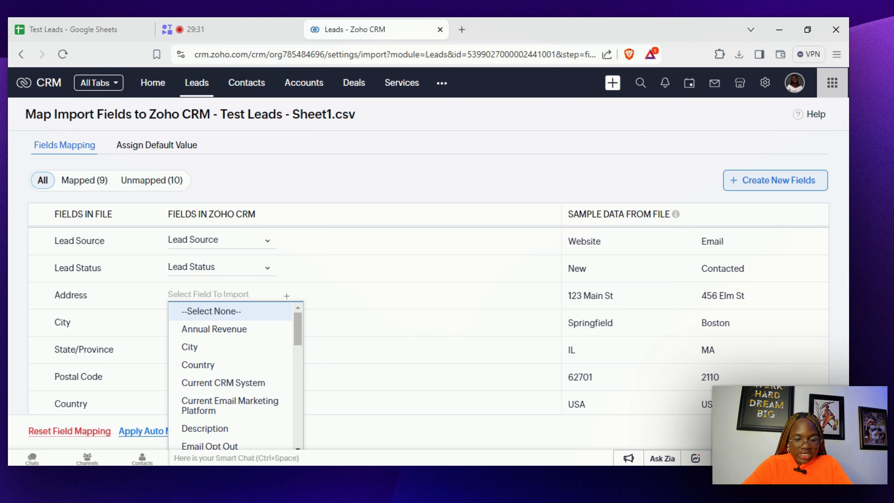
text(add)
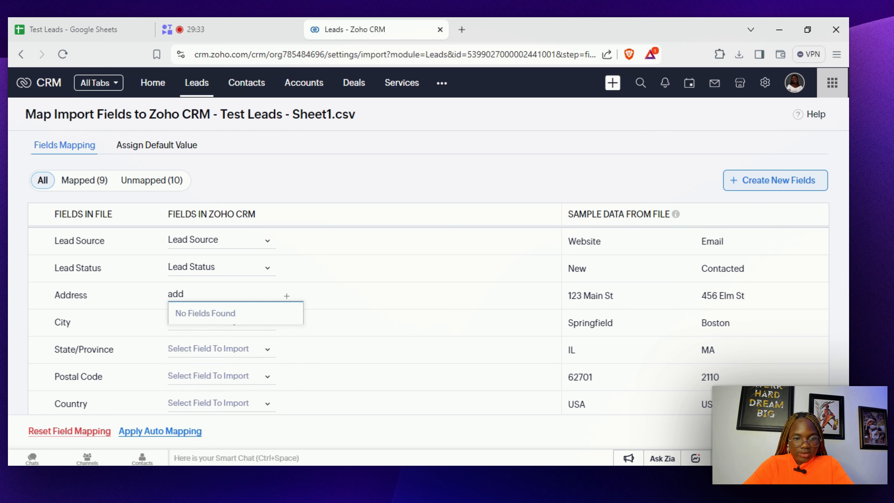
key(BackSpace)
key(BackSpace)
key(BackSpace)
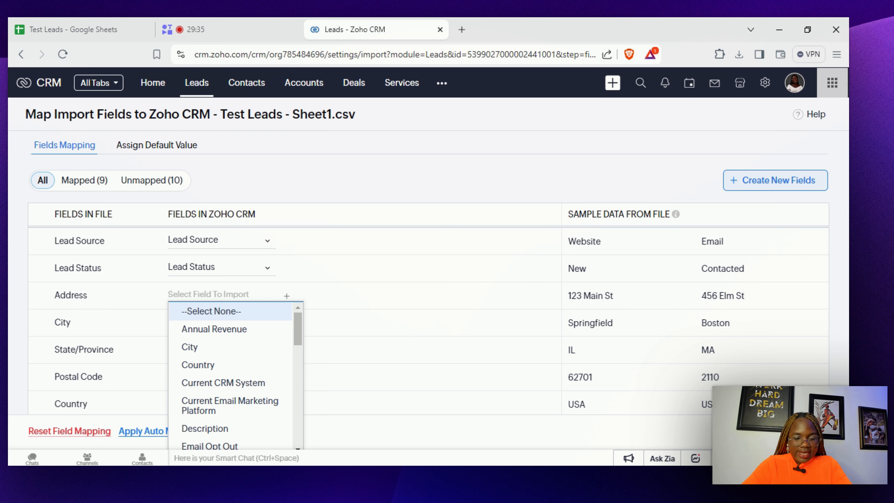
text(s)
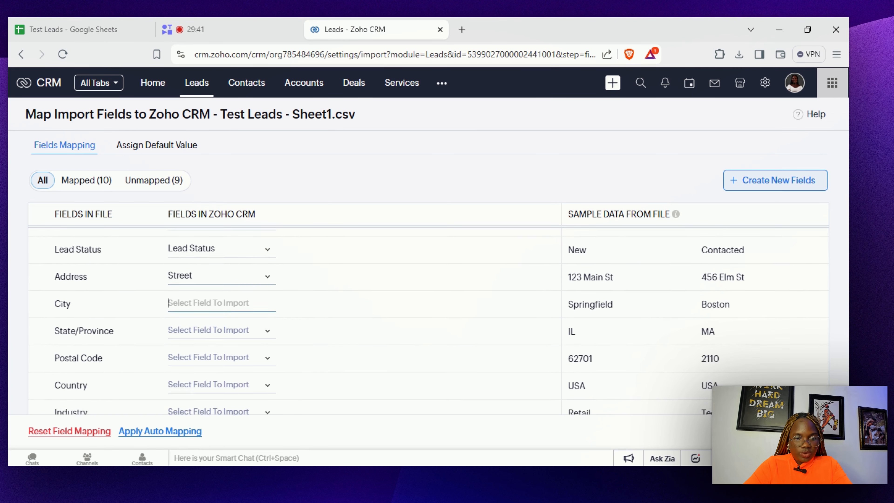
Map the file's City and Tags columns to their matching CRM fields.
text(ci)
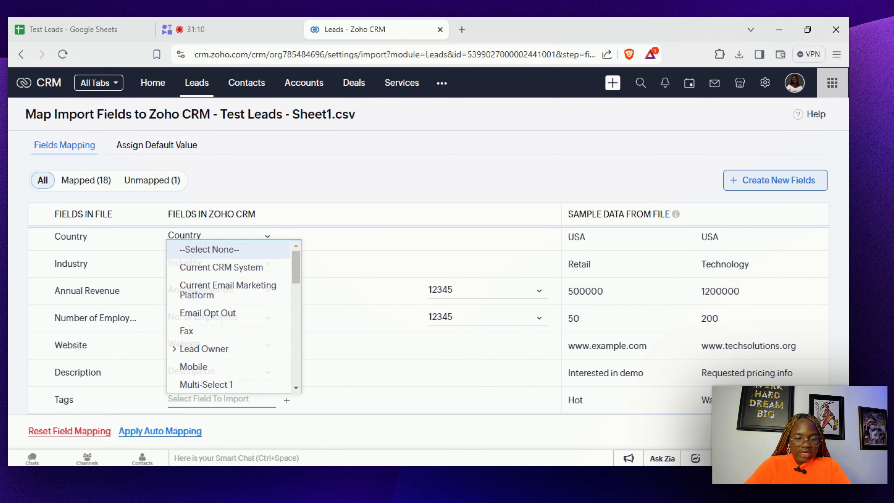
text(ta)
key(Down)
key(Return)
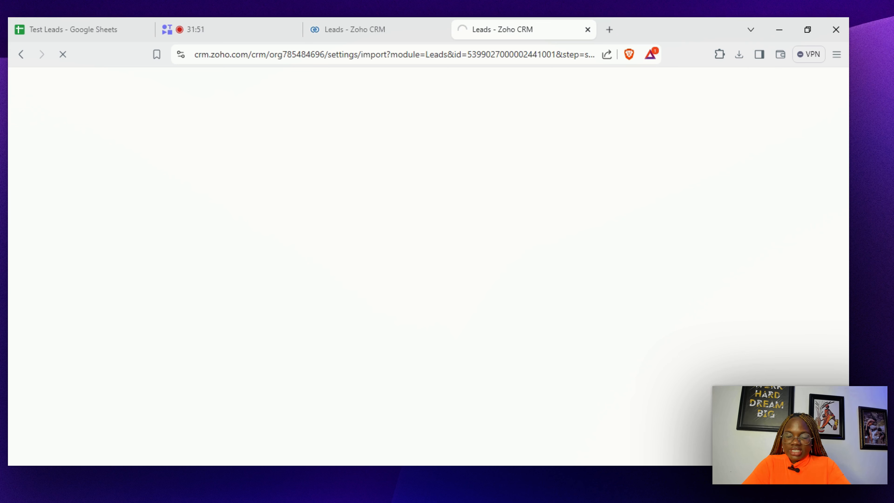
Check the Tags column in the Test Leads spreadsheet and open tag management for the Leads module in Zoho CRM.
click(102, 38)
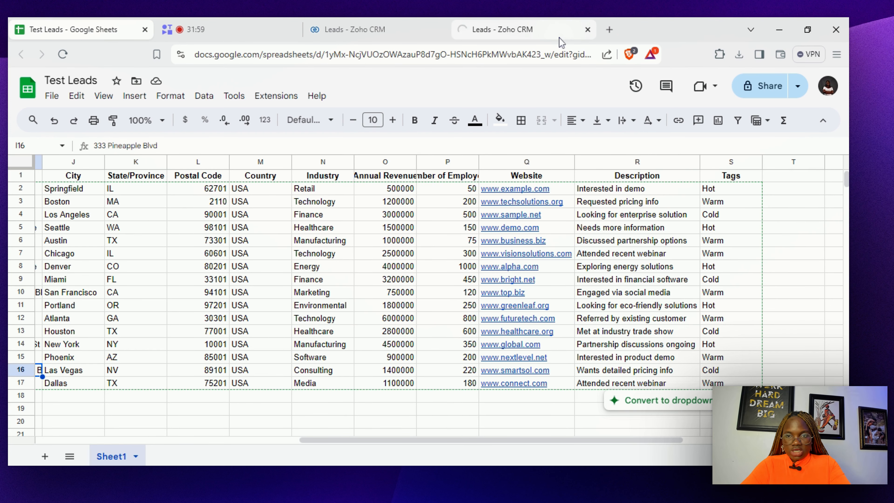
click(527, 20)
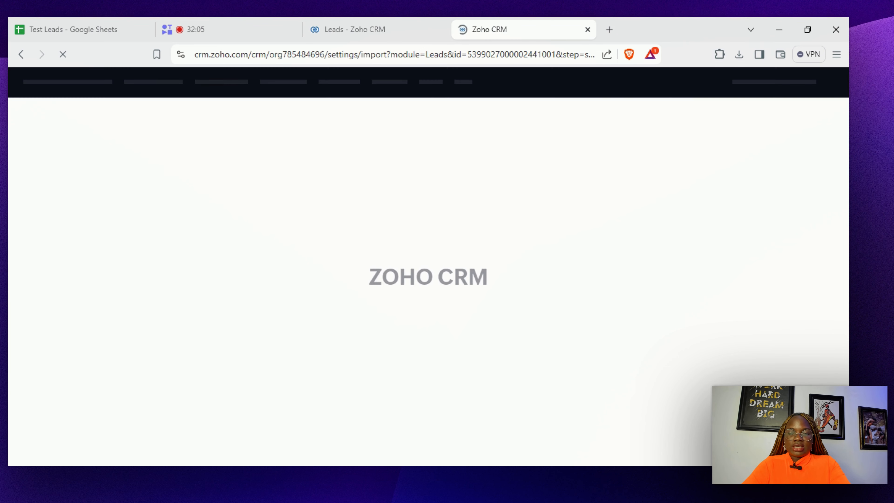
click(207, 90)
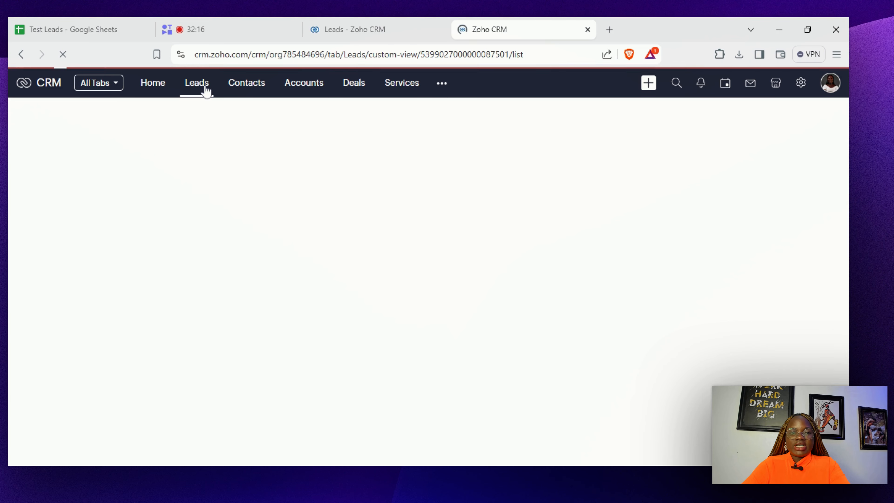
click(805, 118)
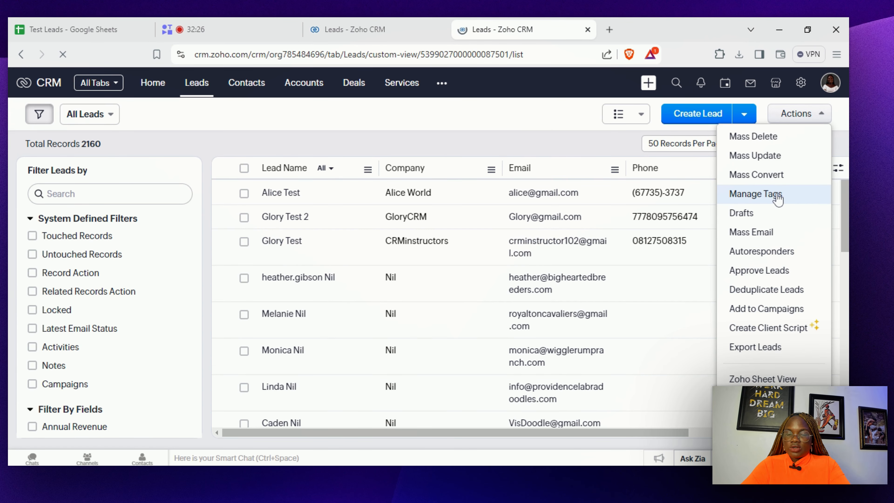
click(793, 202)
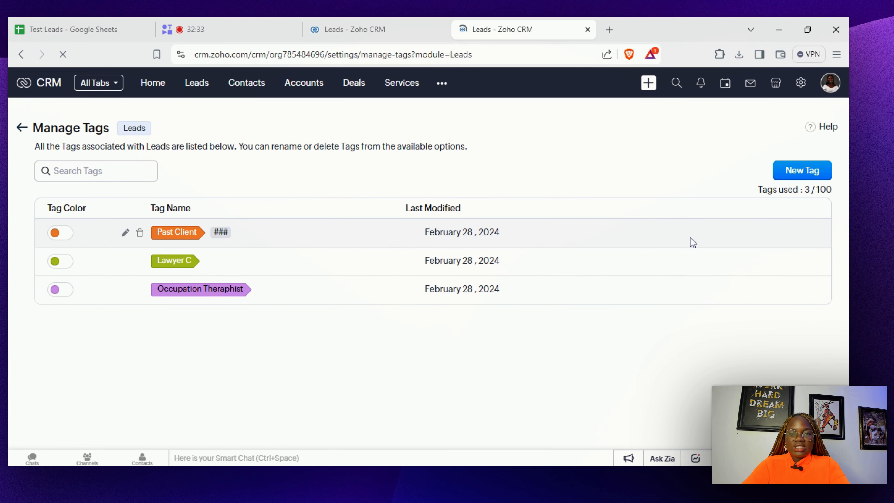
Create and save three new Leads tags named Hot, Cold and Warm.
click(799, 173)
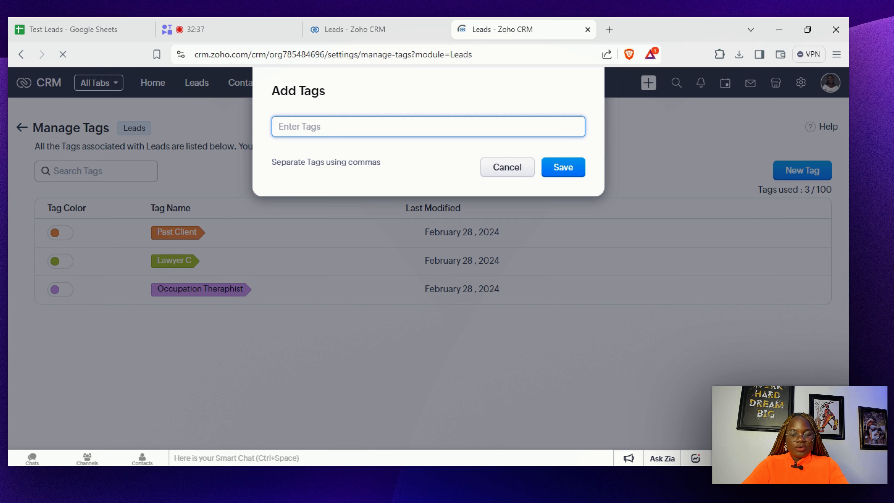
text(Hot)
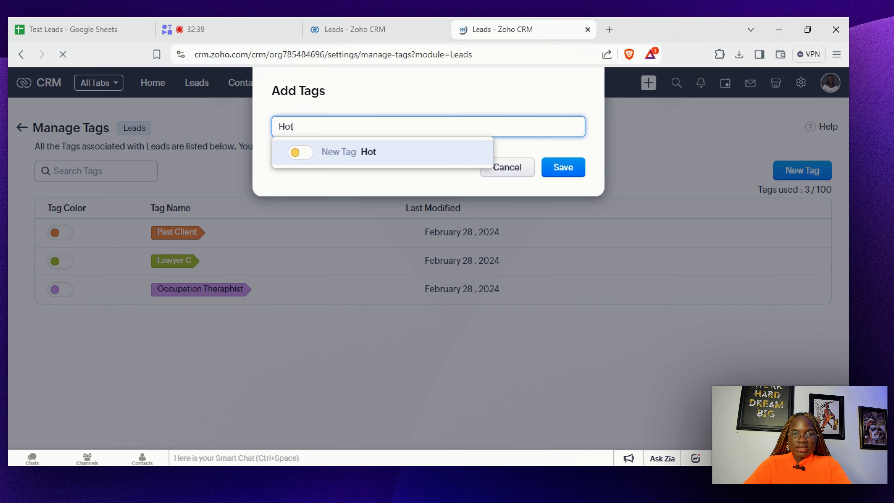
click(386, 161)
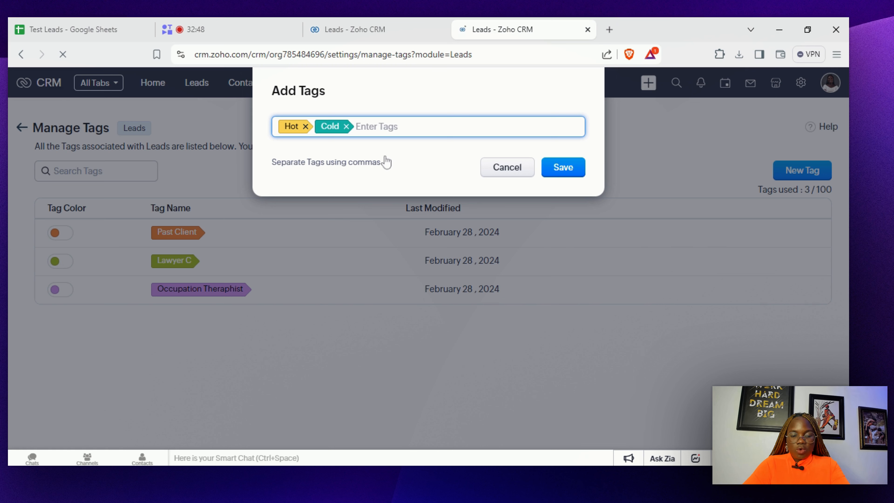
text(War)
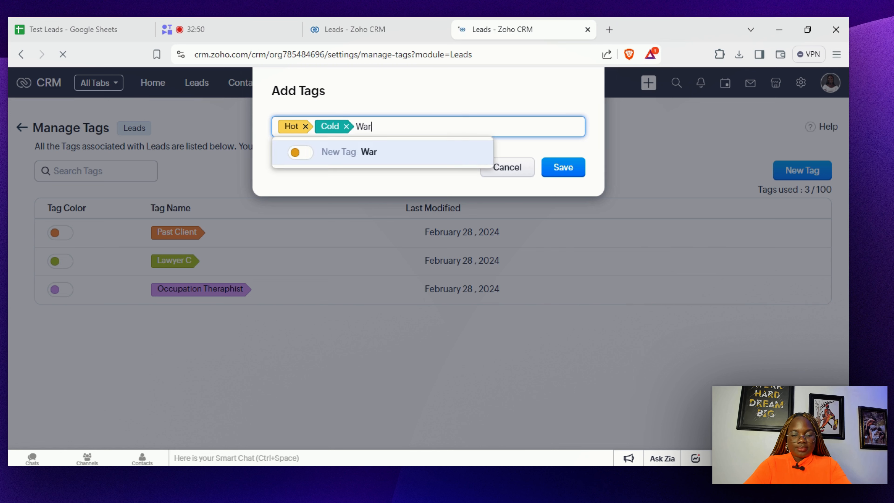
text(m)
click(376, 159)
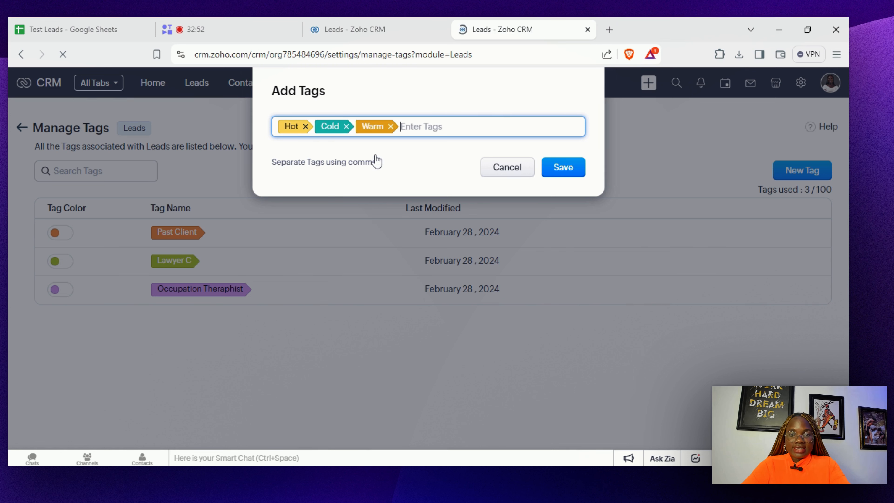
click(562, 167)
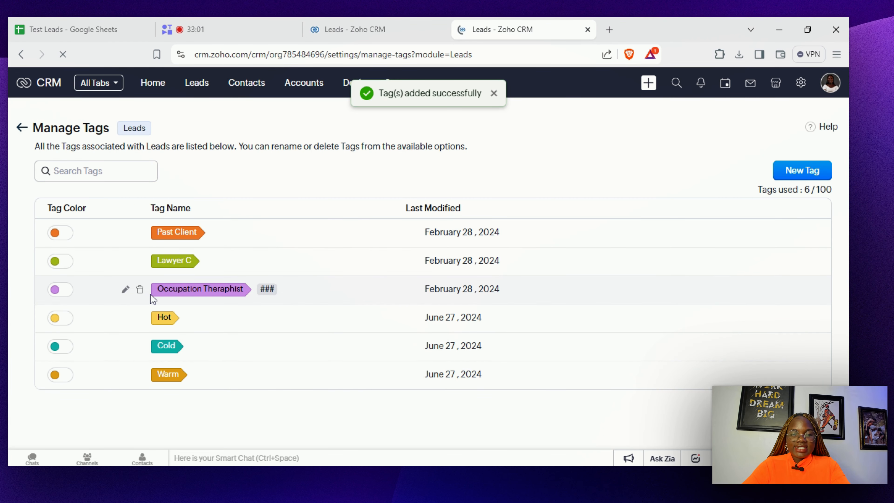
Return to the Test Leads - Sheet1.csv import, enable configured automations and processes for new and updated records, and finish the import.
click(369, 26)
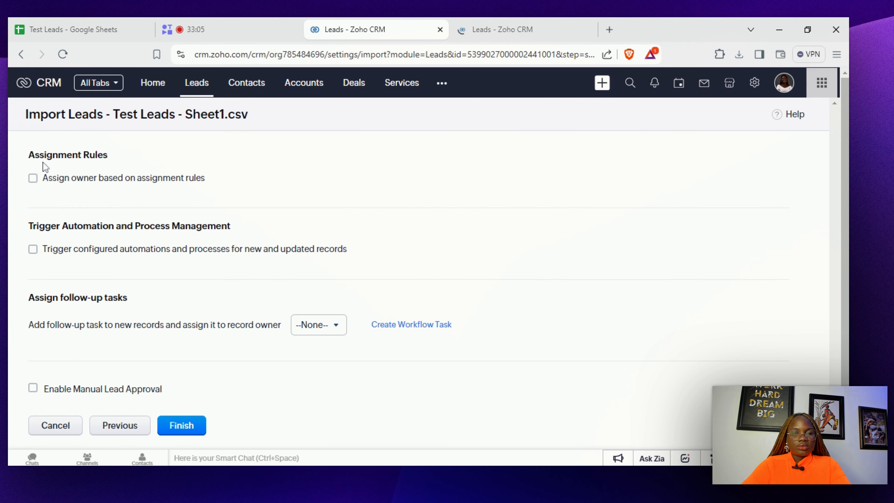
click(33, 178)
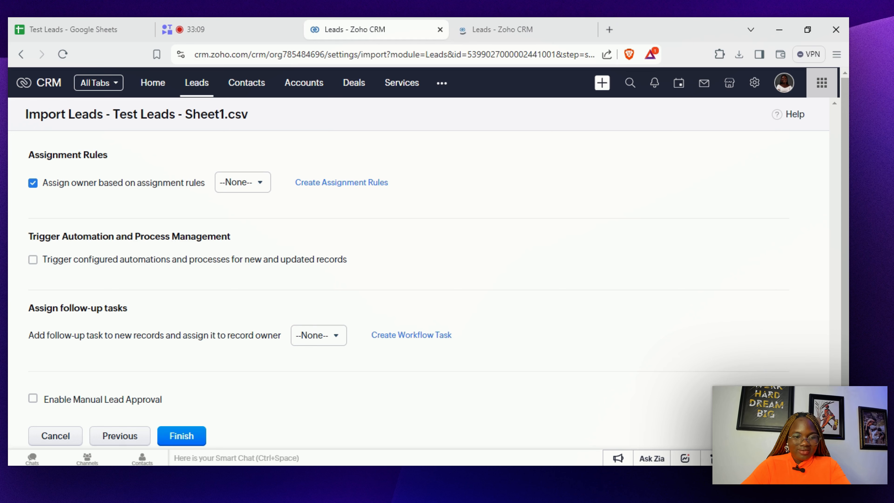
click(33, 182)
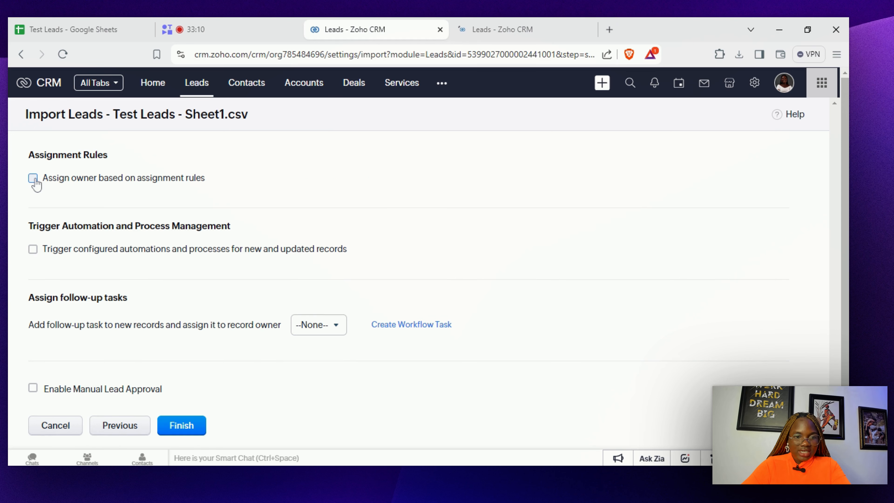
click(41, 253)
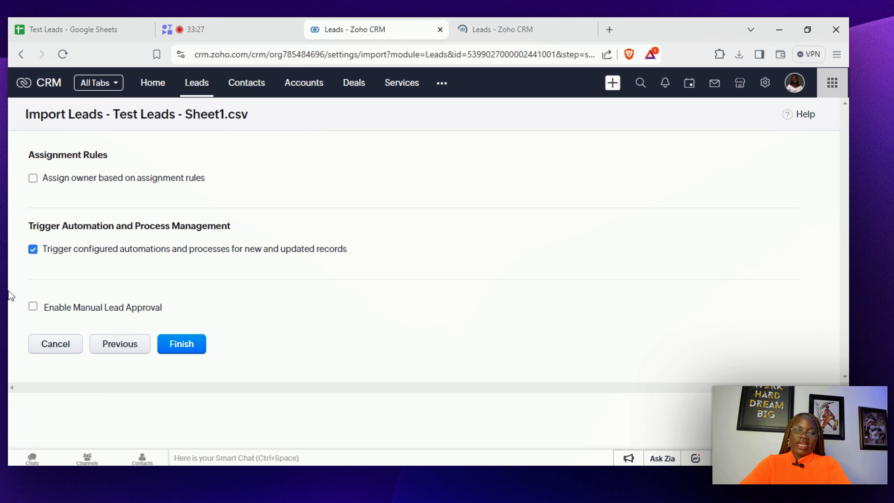
click(182, 345)
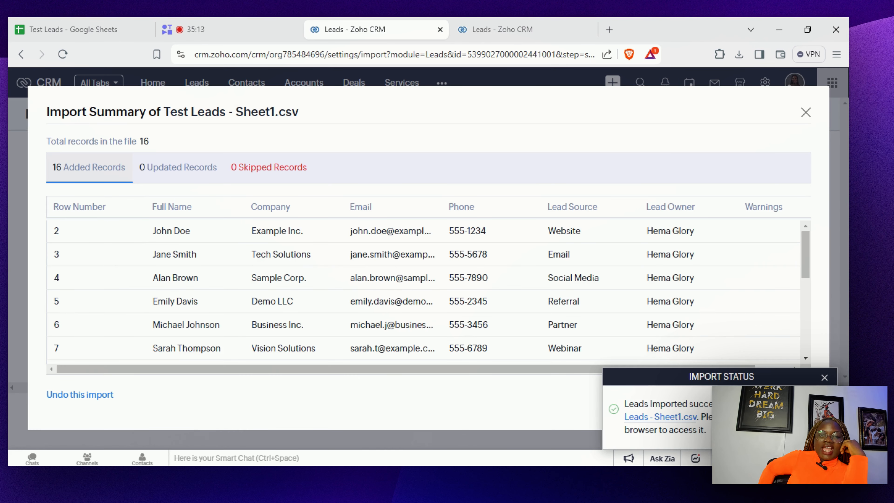